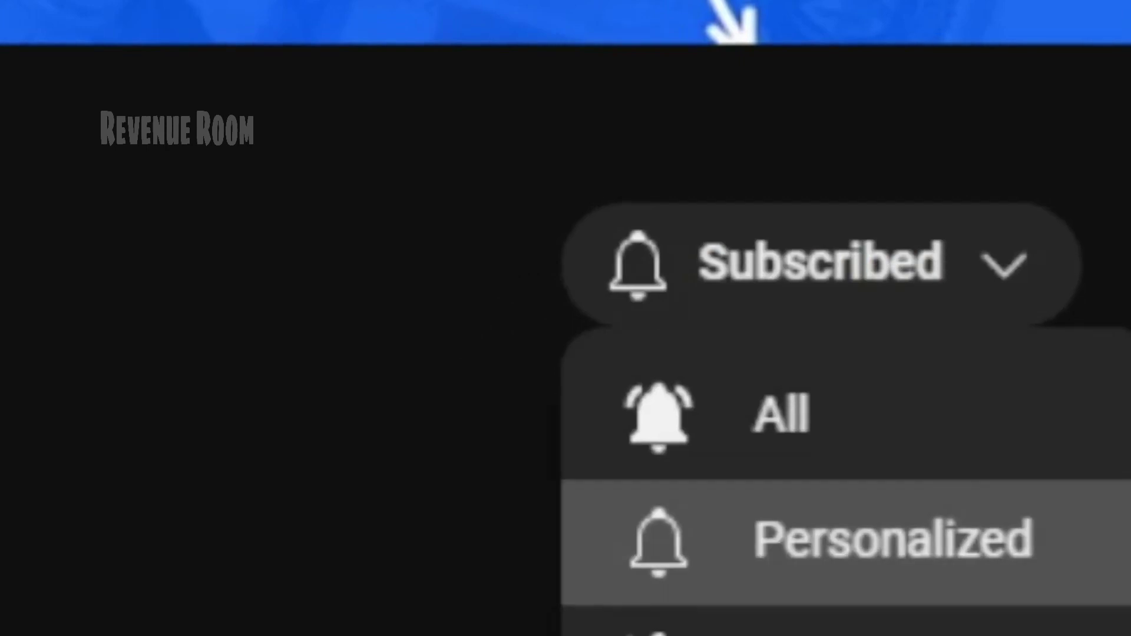
Set the Revenue Room channel's notifications to All and look through its latest videos
click(777, 443)
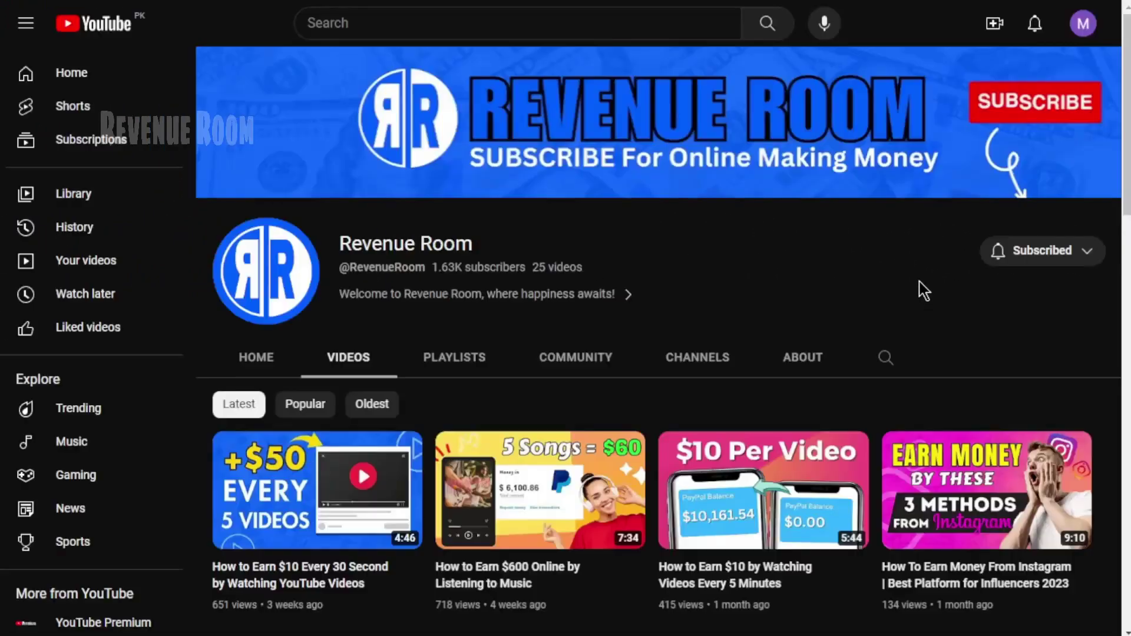
scroll(860, 288, down, 7)
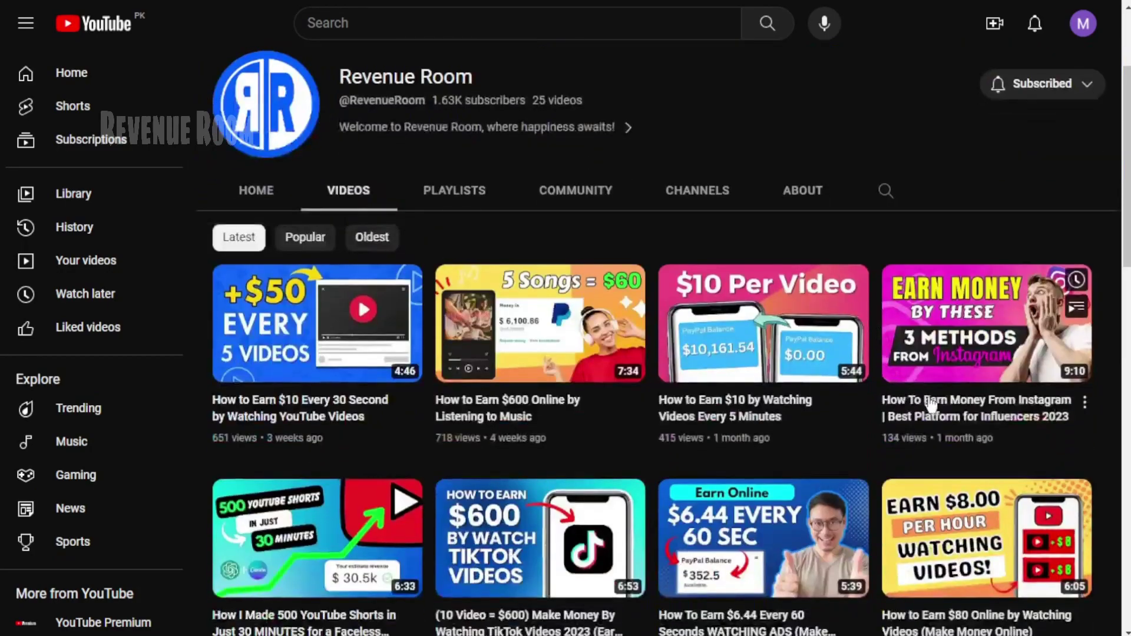
scroll(931, 406, down, 6)
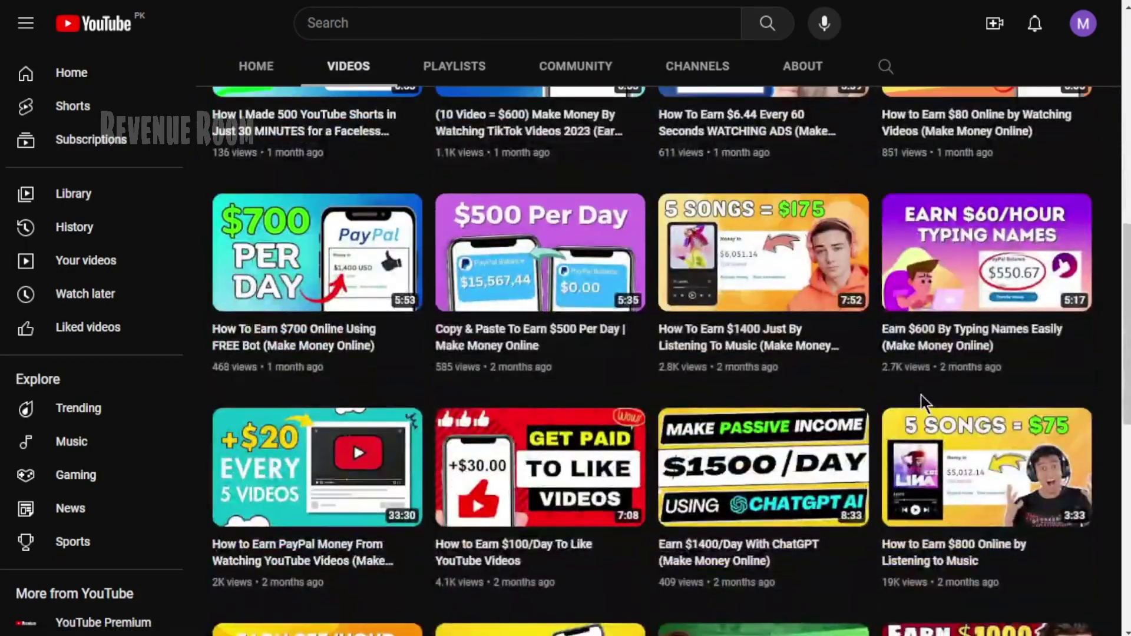
scroll(921, 403, up, 9)
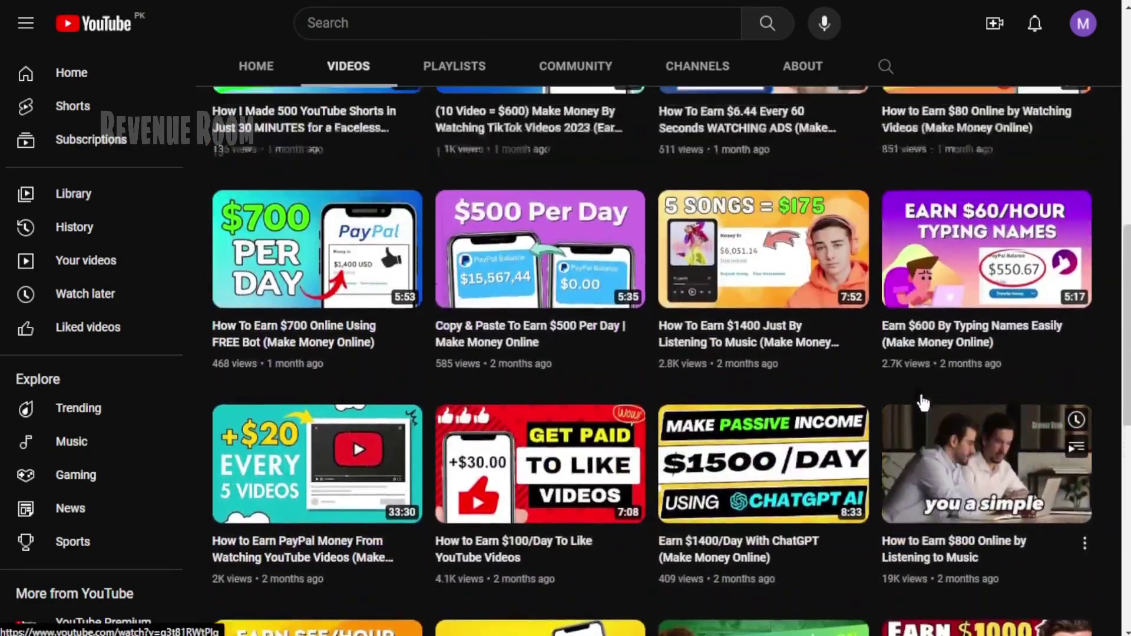
scroll(922, 404, up, 5)
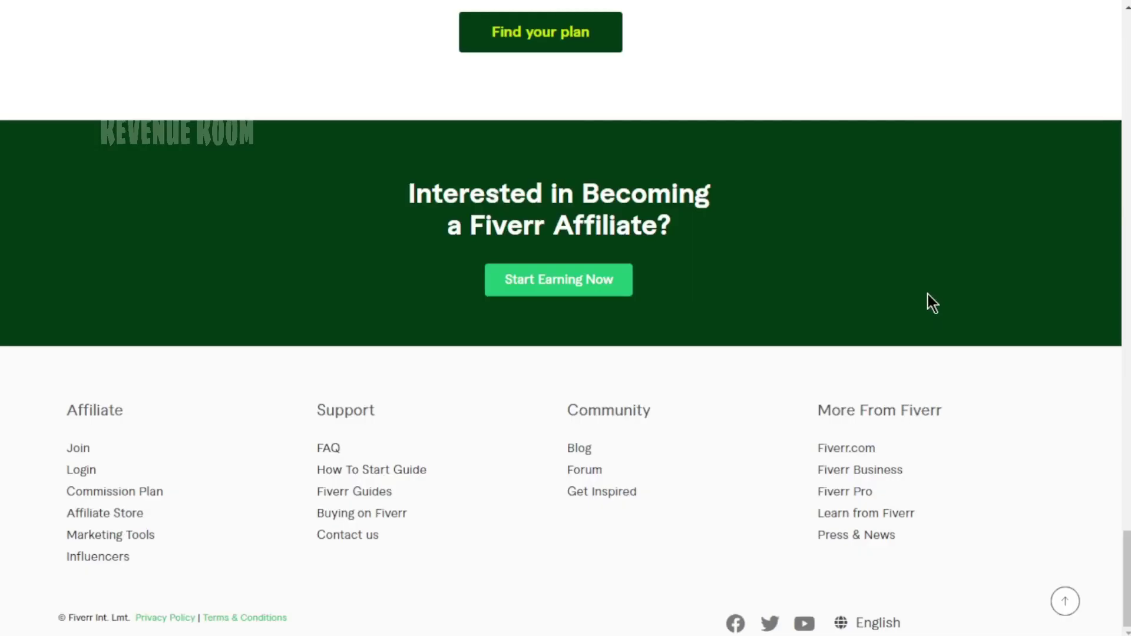
Open the Fiverr affiliate program's sign-up form from the affiliate landing page
scroll(925, 294, up, 1)
scroll(924, 293, down, 1)
scroll(932, 285, up, 1)
scroll(935, 283, down, 1)
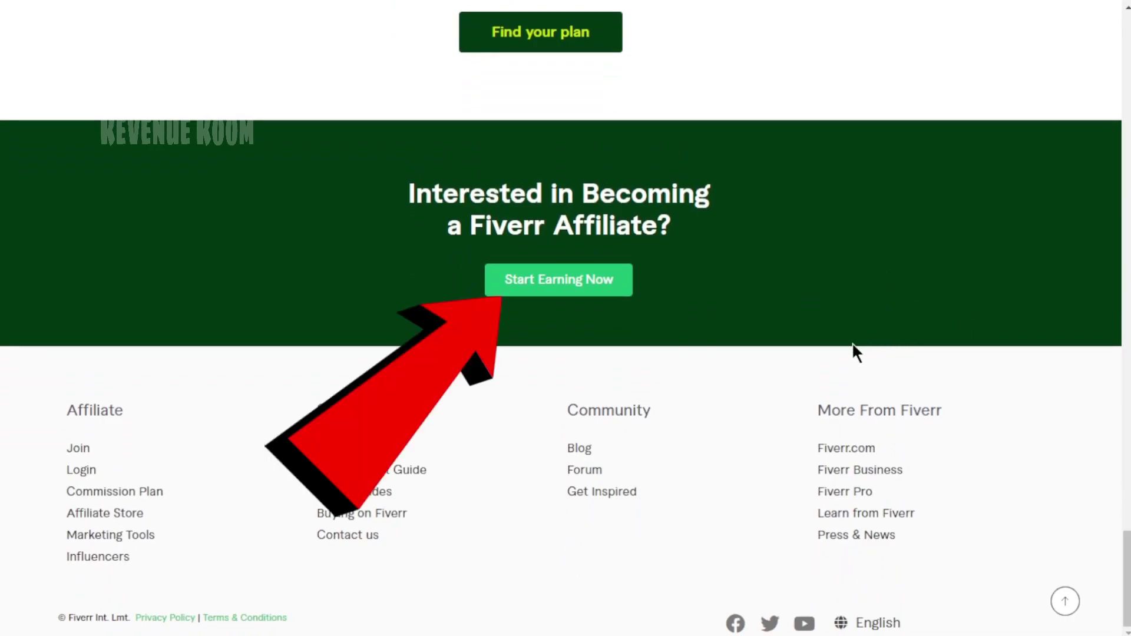
click(595, 294)
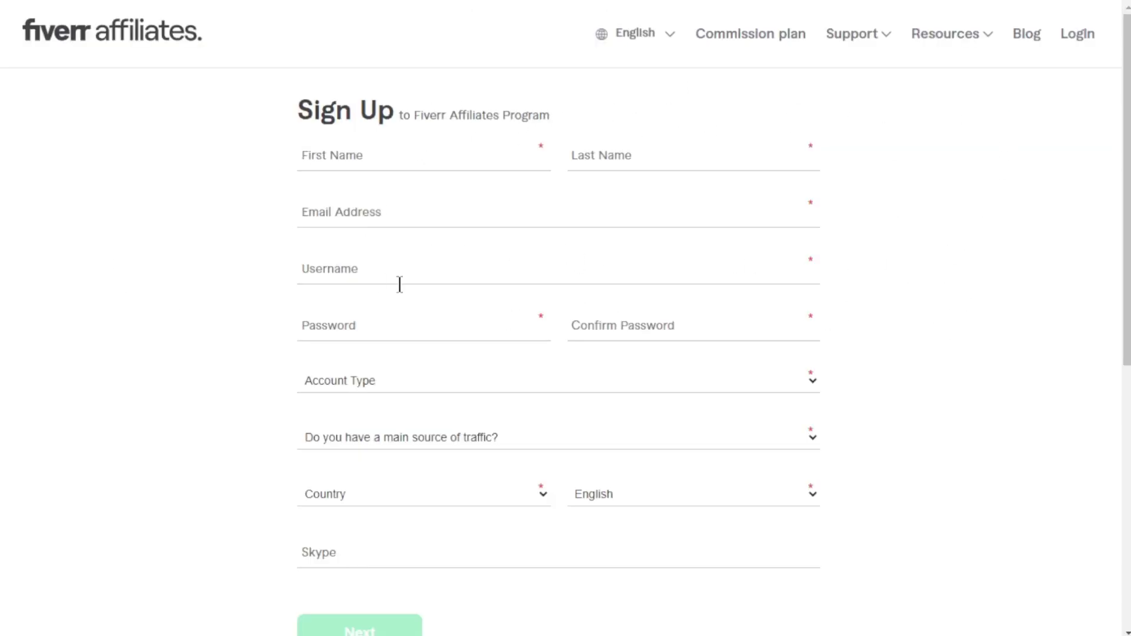
click(361, 147)
click(608, 156)
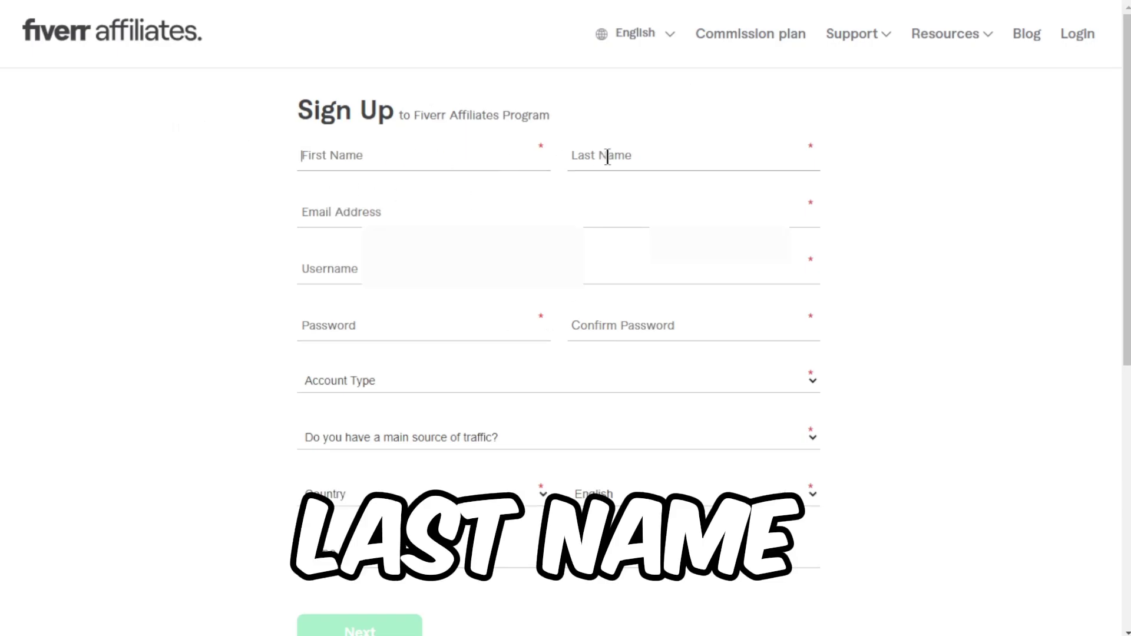
click(382, 222)
click(175, 241)
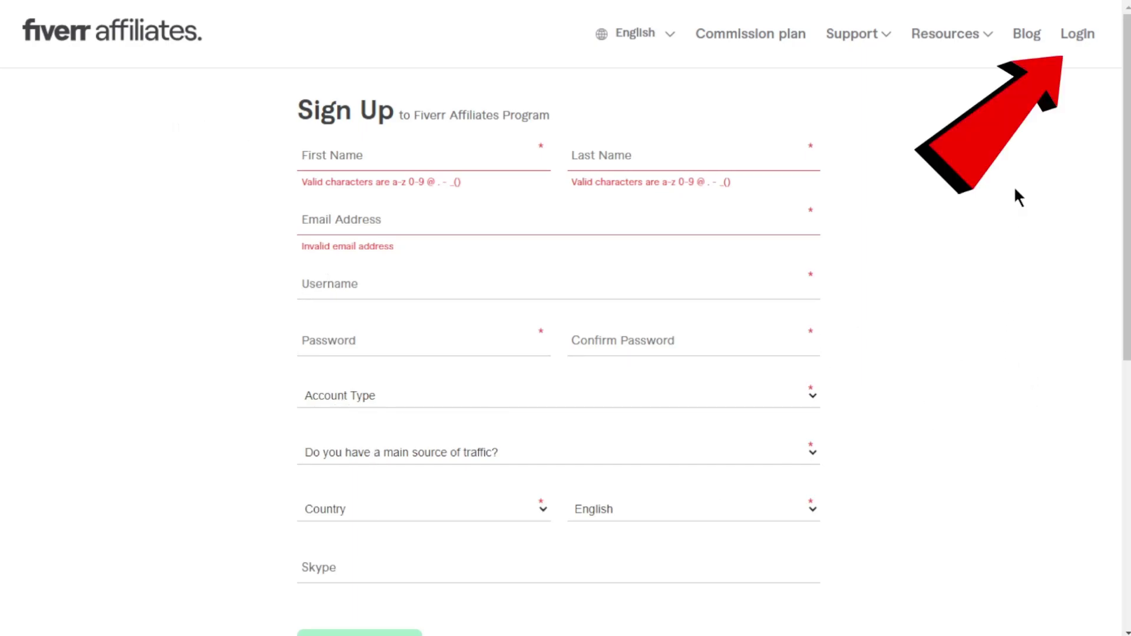
Log in to the existing Fiverr affiliate account with the filled-in credentials and look over its dashboard
click(1069, 48)
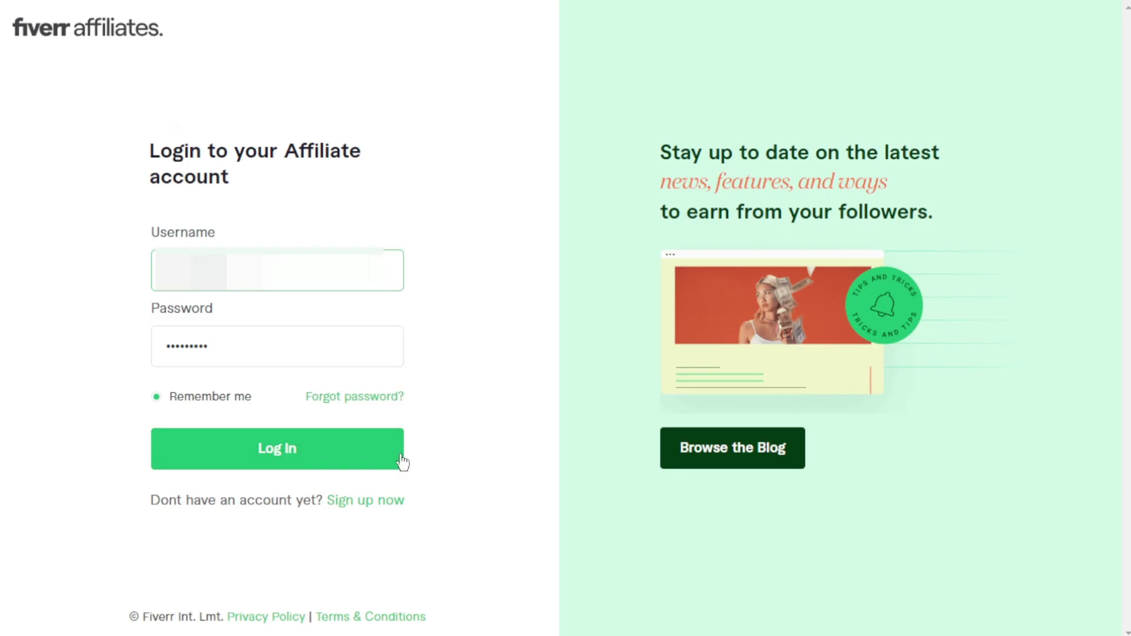
click(259, 454)
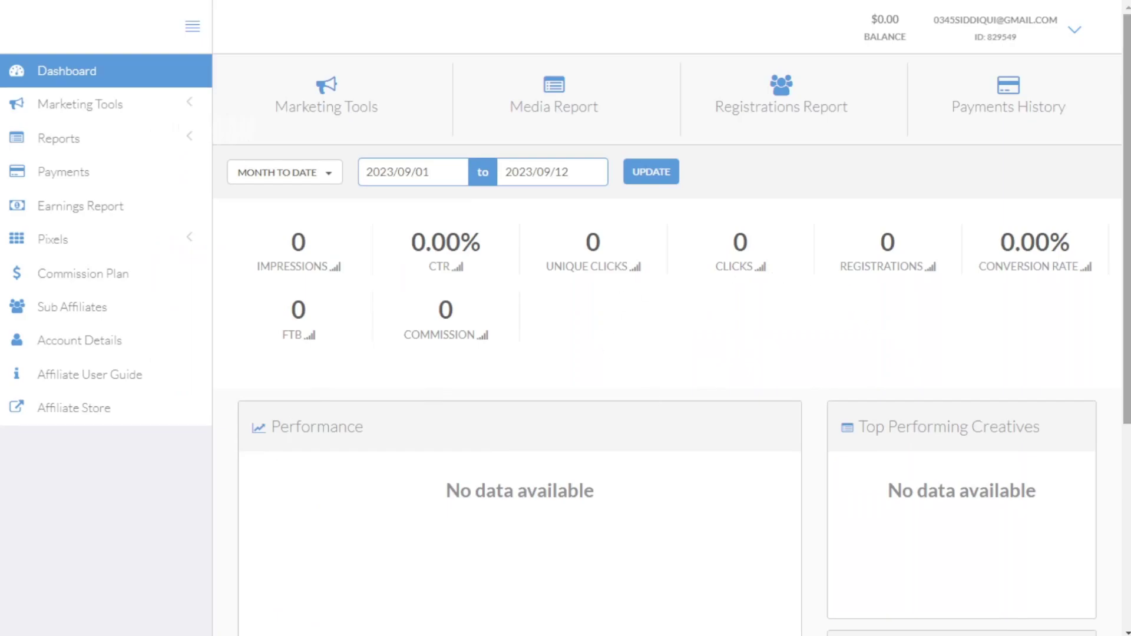
scroll(742, 336, down, 3)
scroll(742, 335, up, 3)
scroll(756, 335, down, 3)
scroll(753, 338, up, 3)
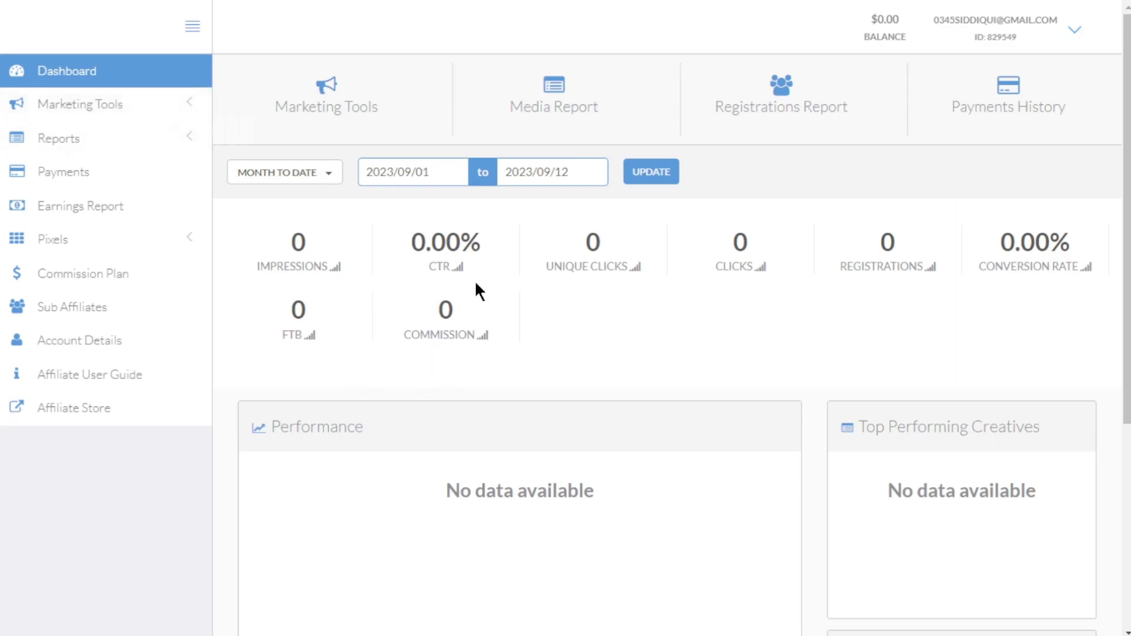
Open all marketing tools, filter the creatives by the Fiverr Learn brand and show the creatives
click(80, 111)
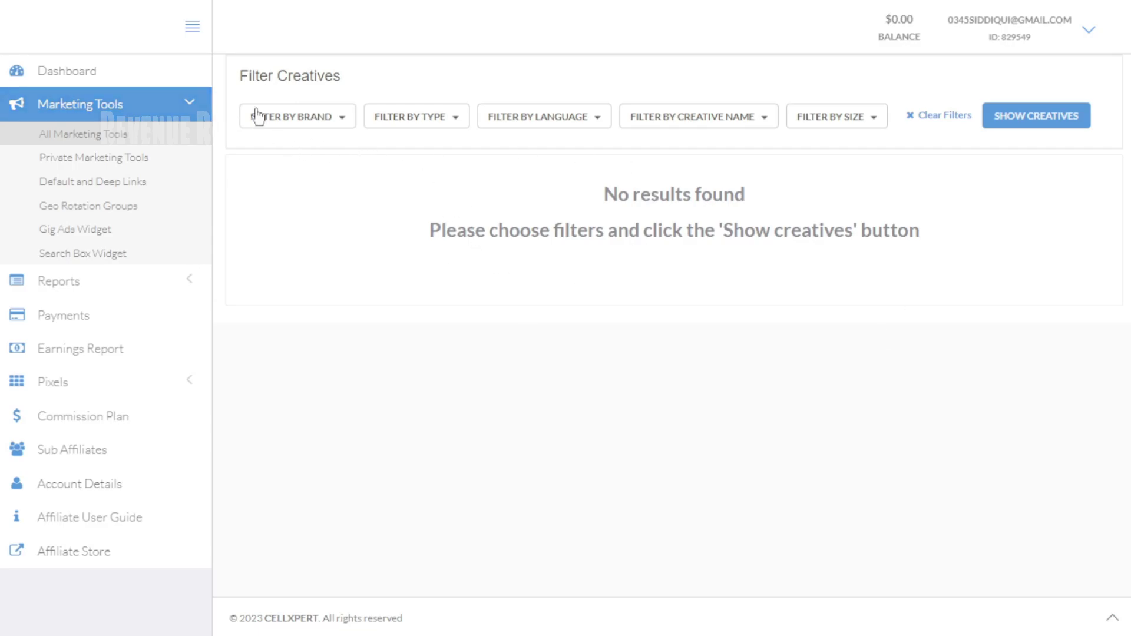
drag(240, 71, 372, 158)
click(371, 159)
click(339, 123)
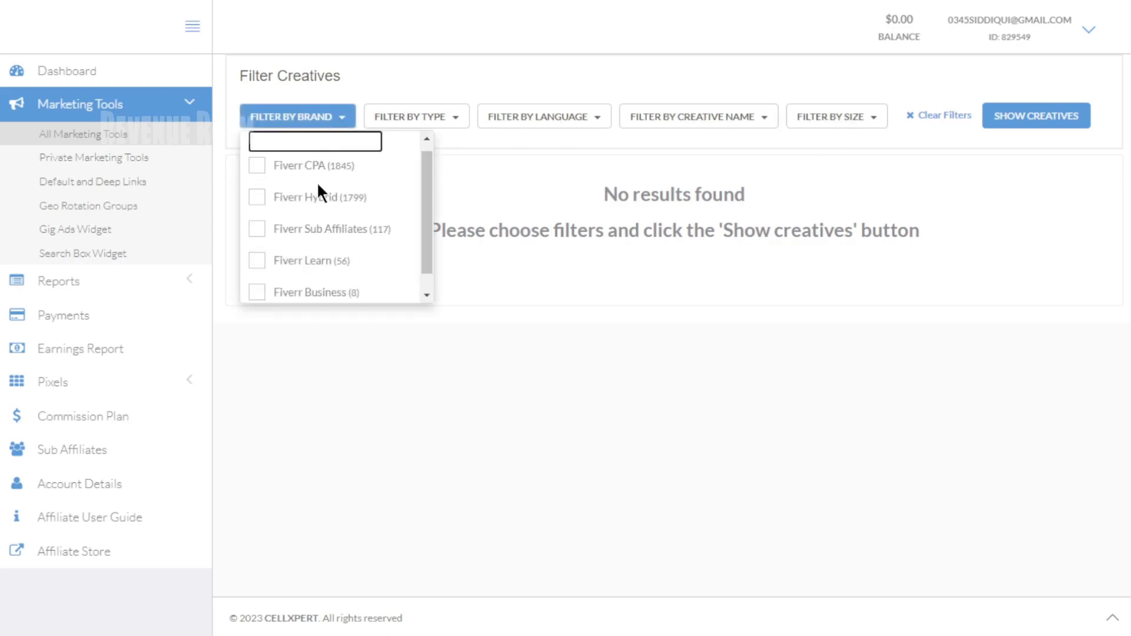
click(267, 273)
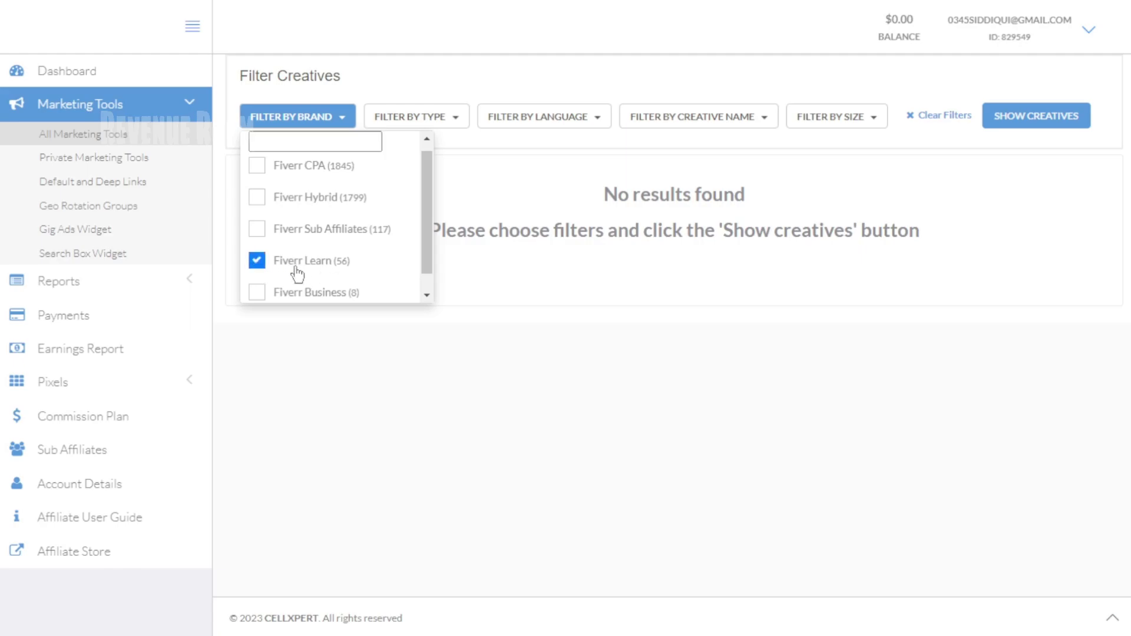
click(733, 332)
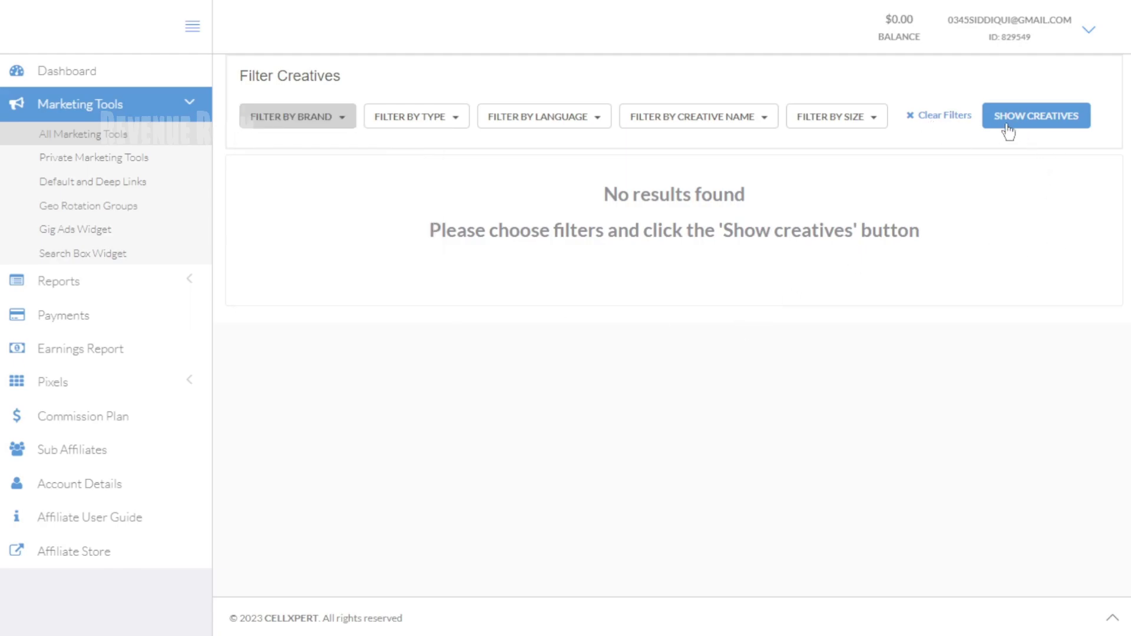
click(1036, 120)
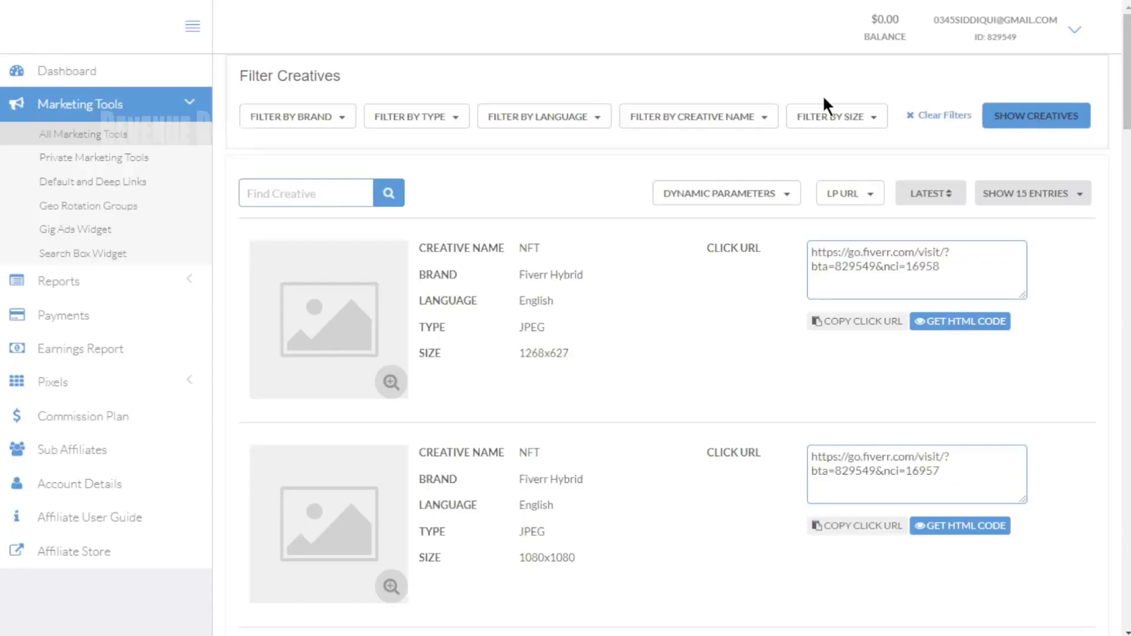
Examine the listed creatives with their brand, language, type, size and click URL
scroll(530, 262, down, 3)
scroll(523, 283, up, 3)
scroll(739, 329, down, 10)
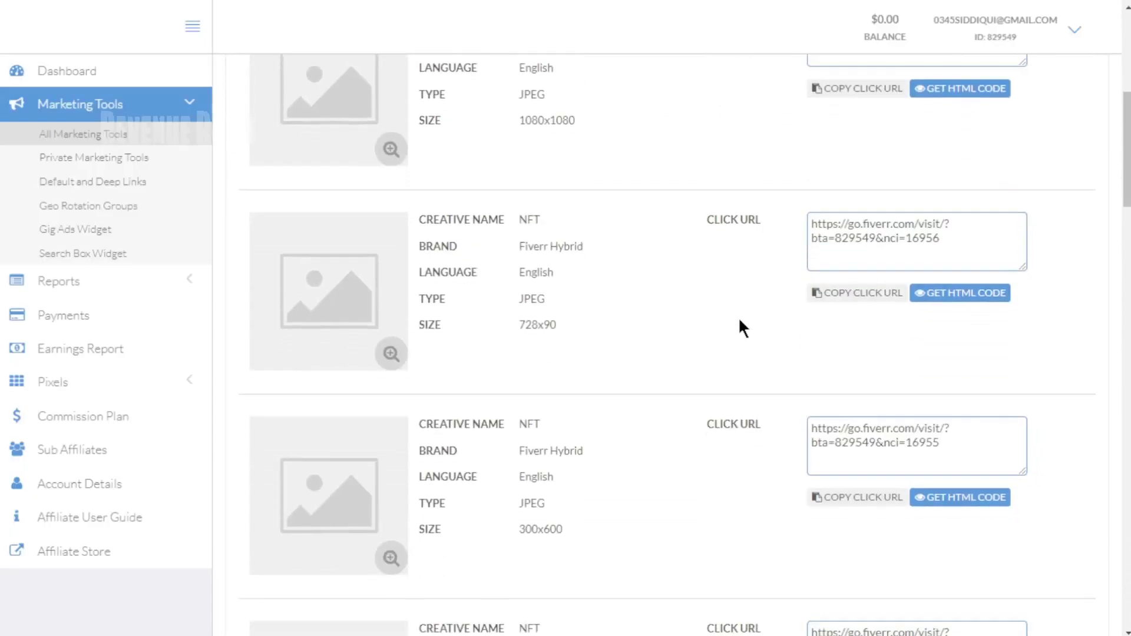
scroll(725, 338, up, 1)
scroll(712, 337, down, 13)
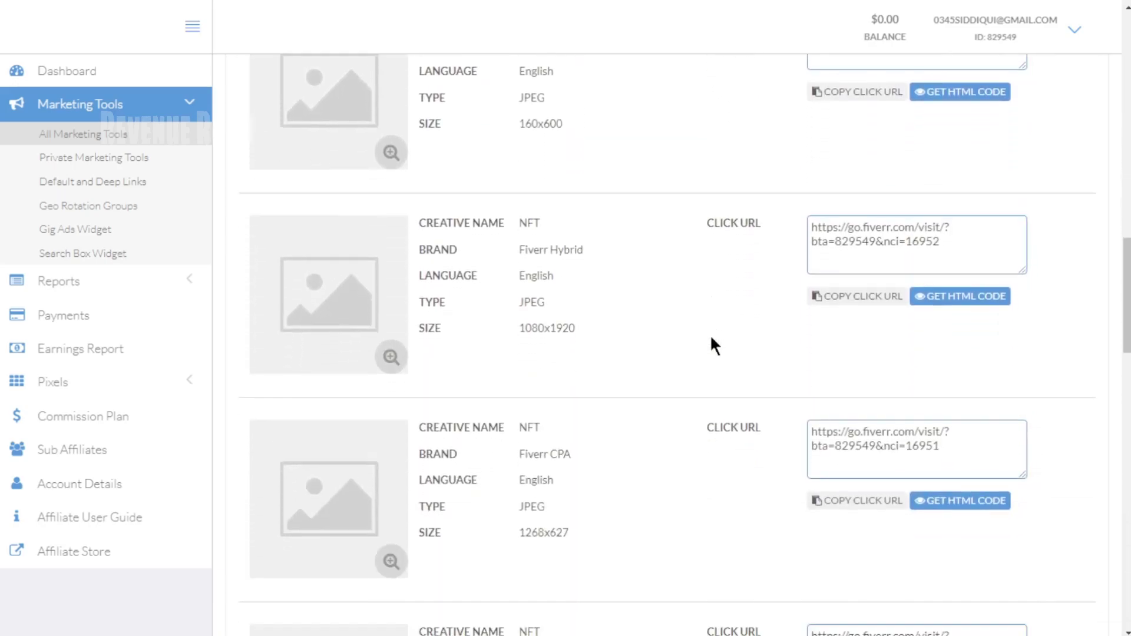
scroll(709, 342, up, 15)
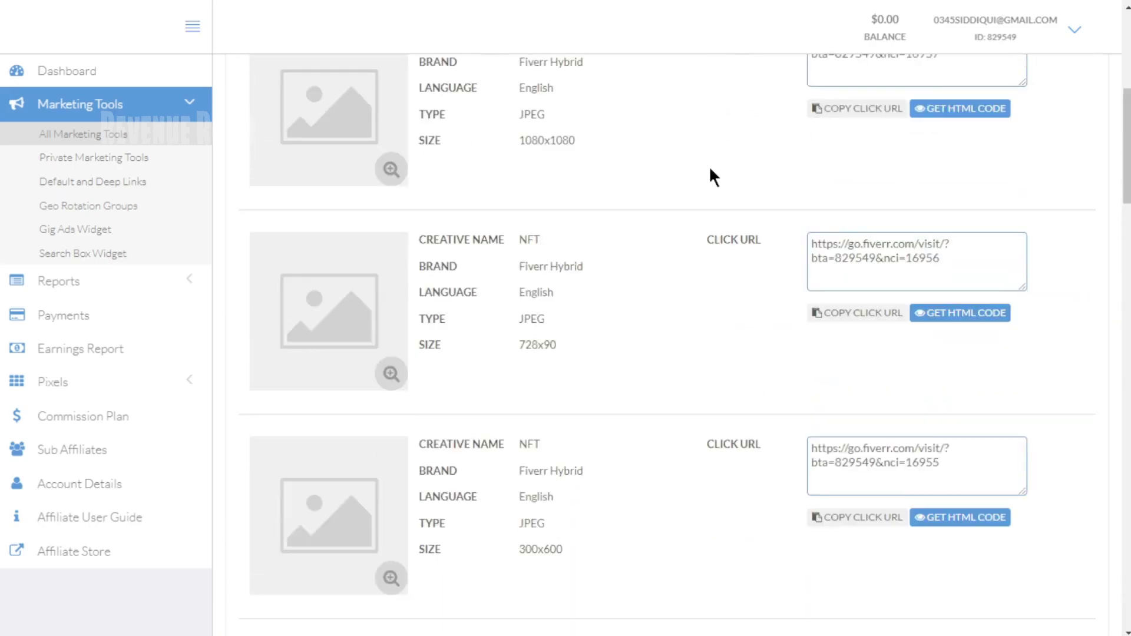
scroll(696, 356, up, 7)
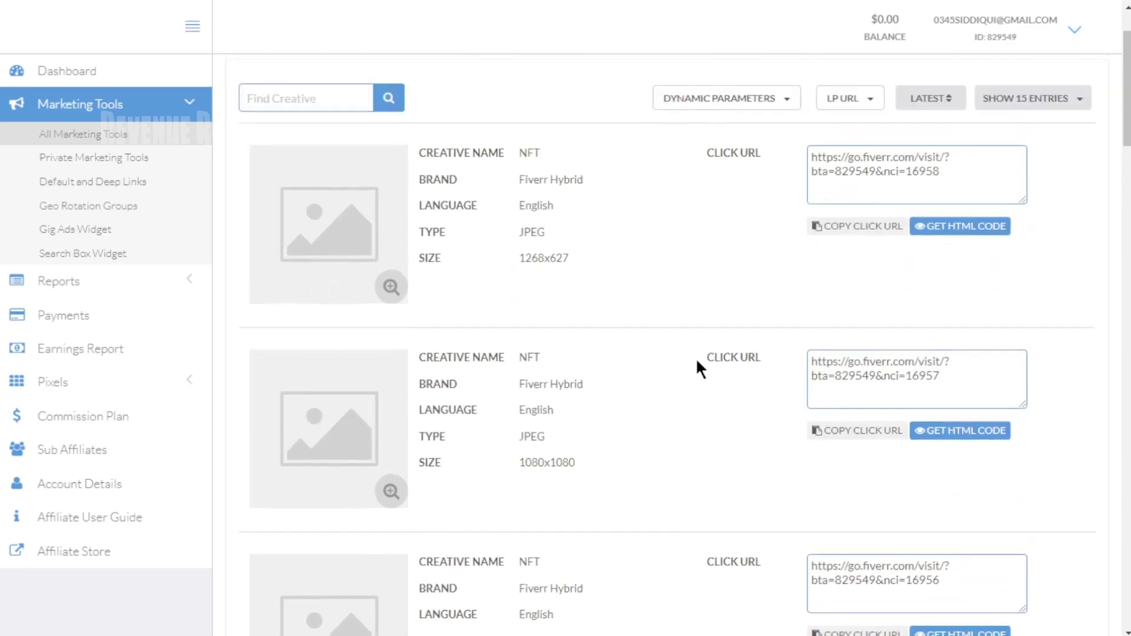
scroll(711, 418, down, 5)
scroll(712, 411, up, 5)
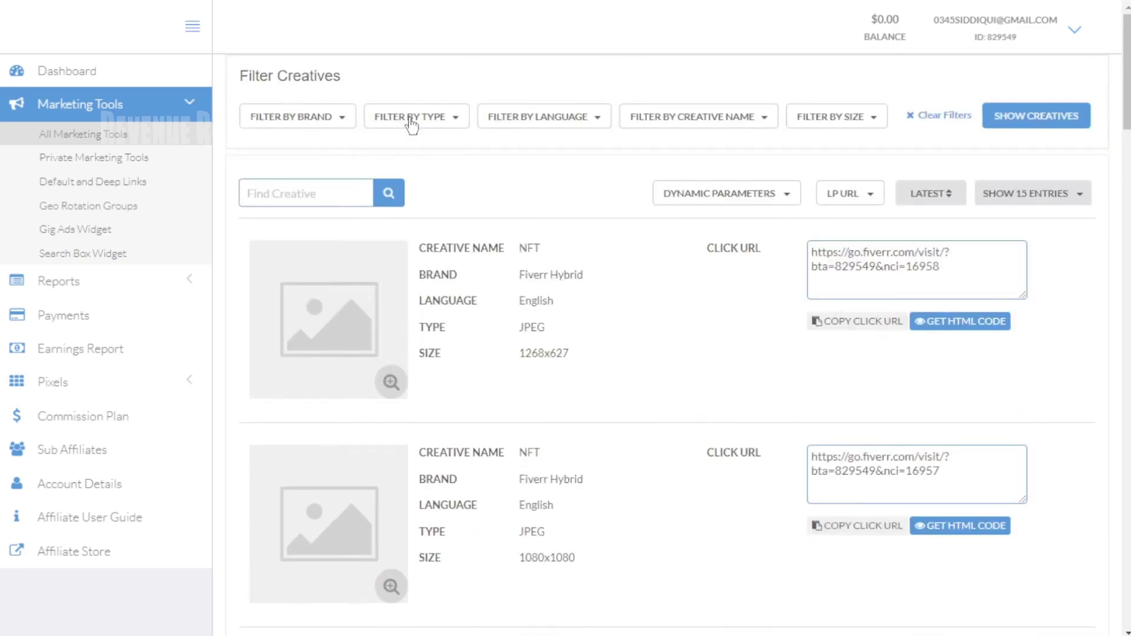
Filter the creatives by the Fiverr CPA brand
click(307, 131)
click(303, 121)
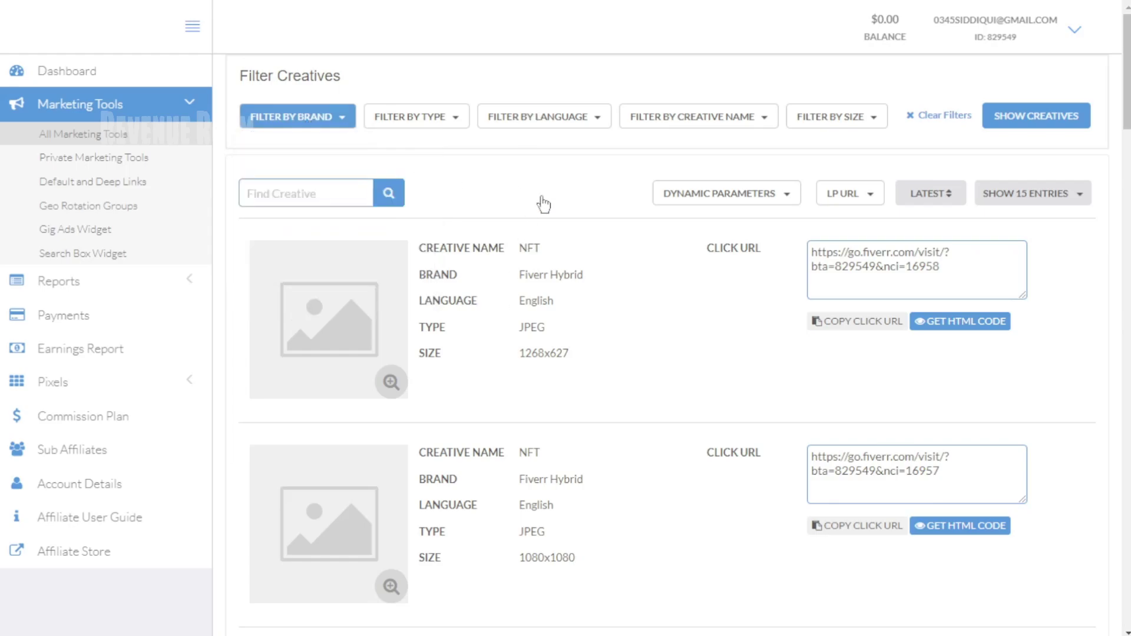
click(302, 118)
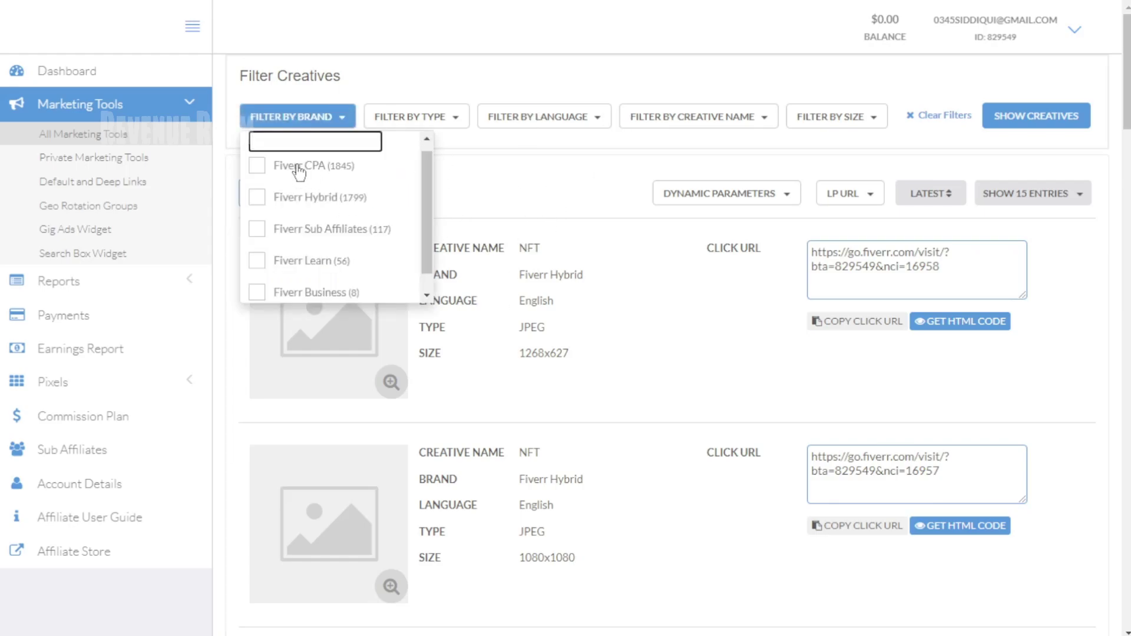
click(263, 168)
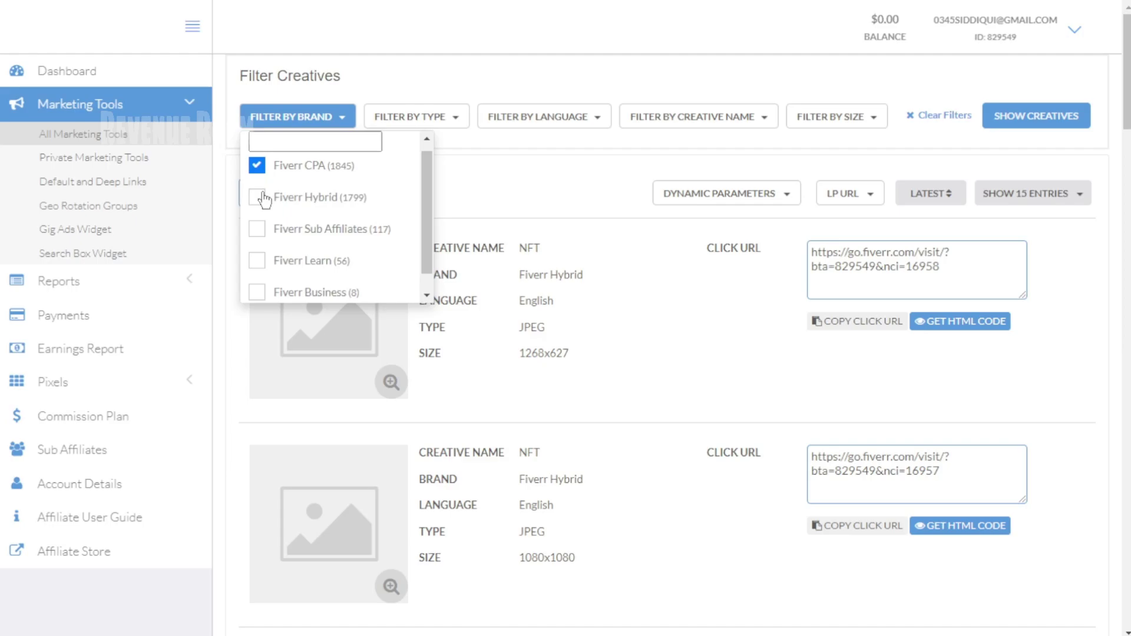
Restrict the creatives to the JPEG and EBook types and to the English language
click(418, 118)
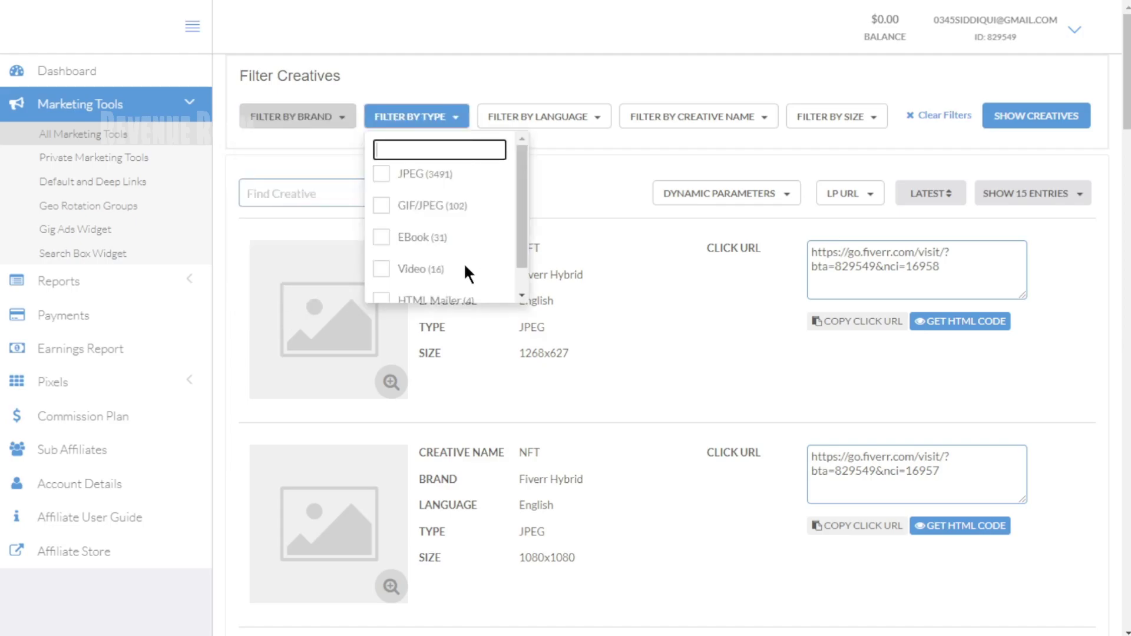
click(398, 176)
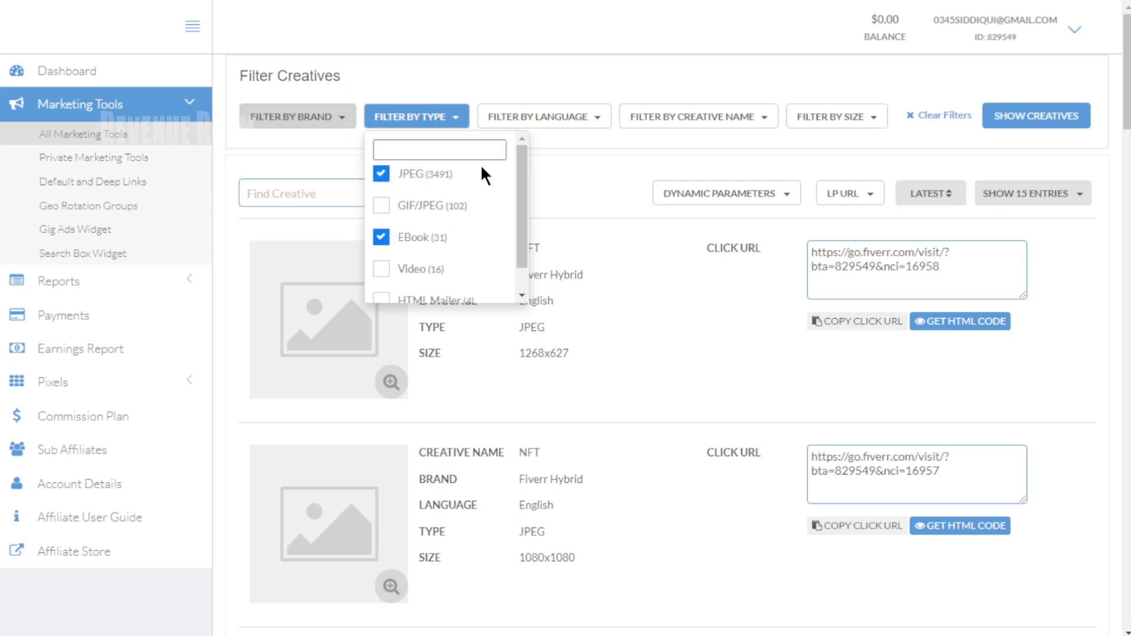
click(510, 114)
click(494, 173)
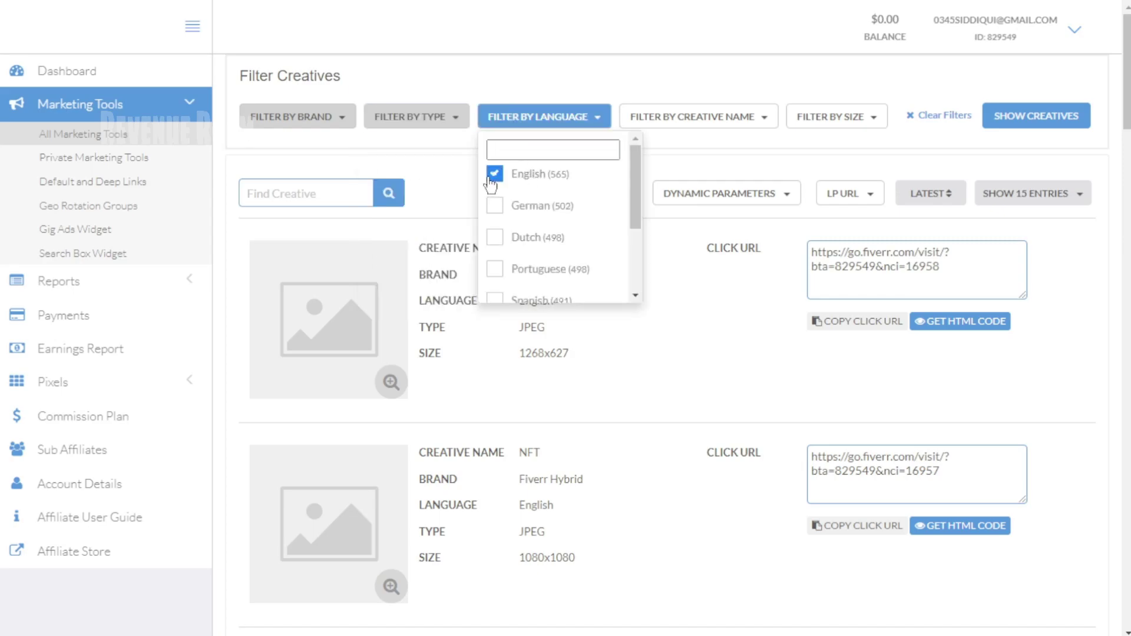
Set the creative name filter to NFT and view the available size options without choosing one
click(683, 125)
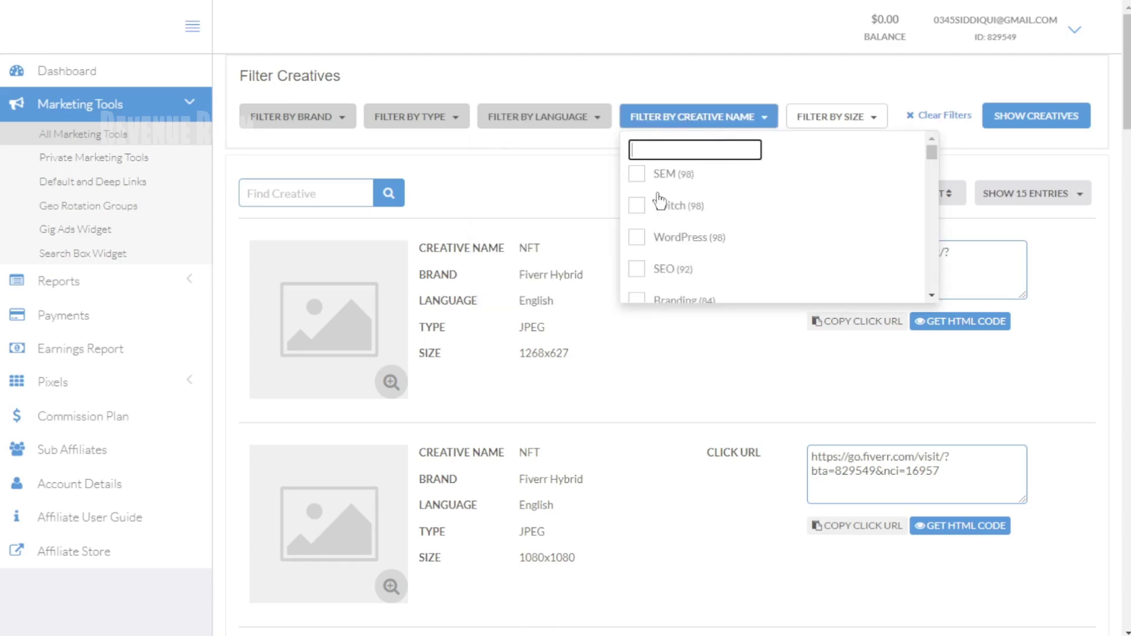
scroll(670, 210, down, 10)
scroll(672, 214, up, 3)
click(673, 157)
scroll(677, 225, down, 4)
scroll(677, 225, up, 8)
click(672, 174)
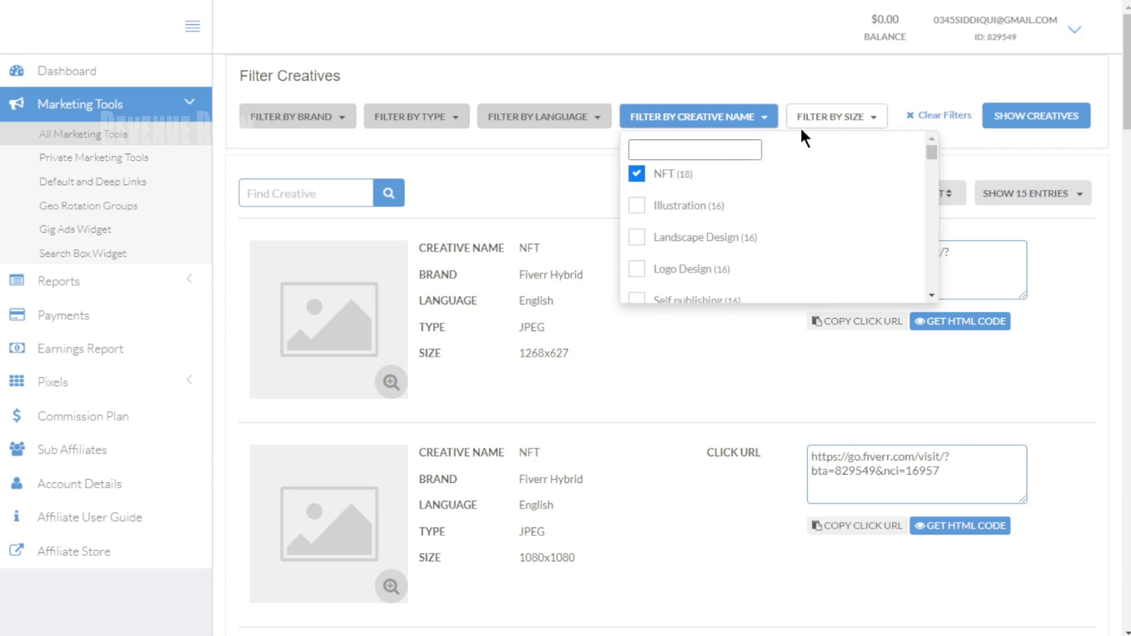
click(833, 117)
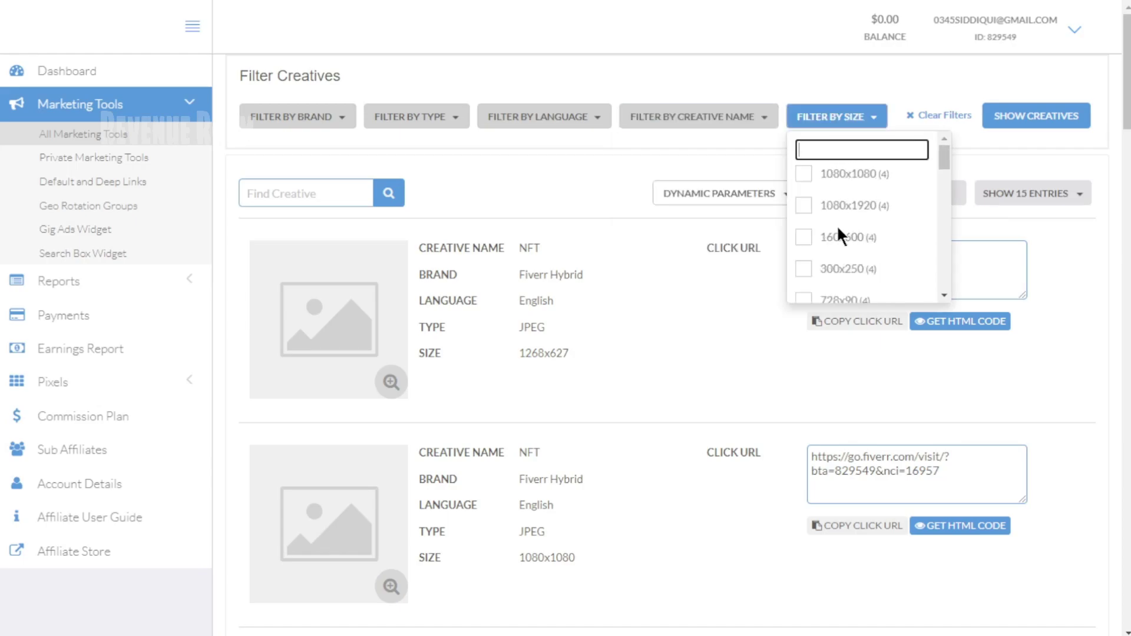
click(822, 117)
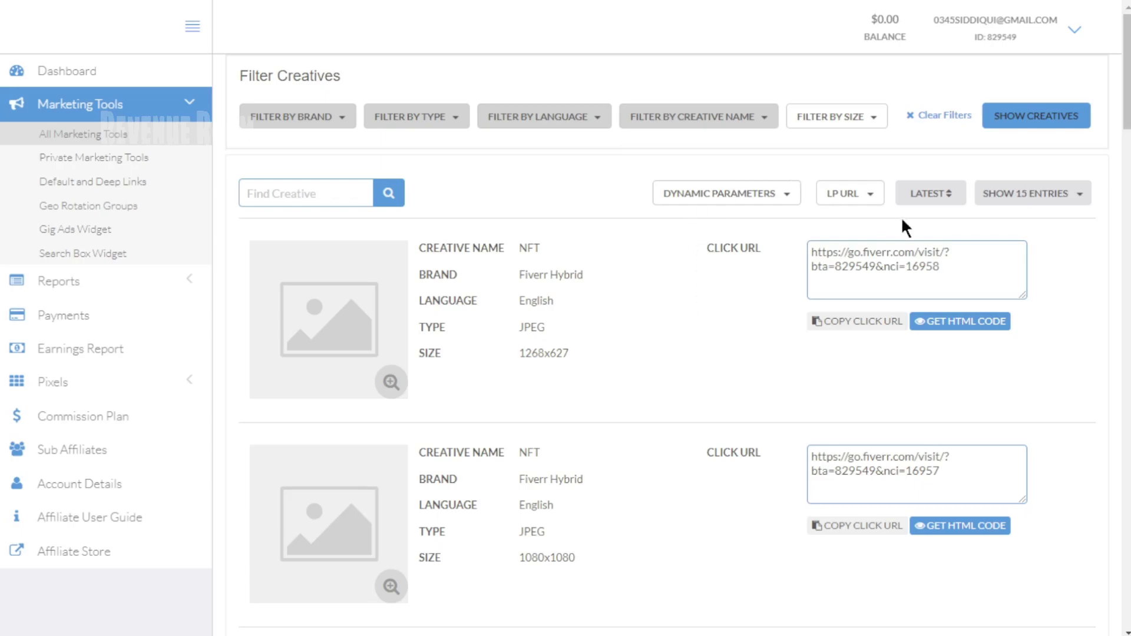
Highlight the click URL of the first NFT creative, sized 1268x627, to point out the affiliate link
drag(811, 245, 963, 268)
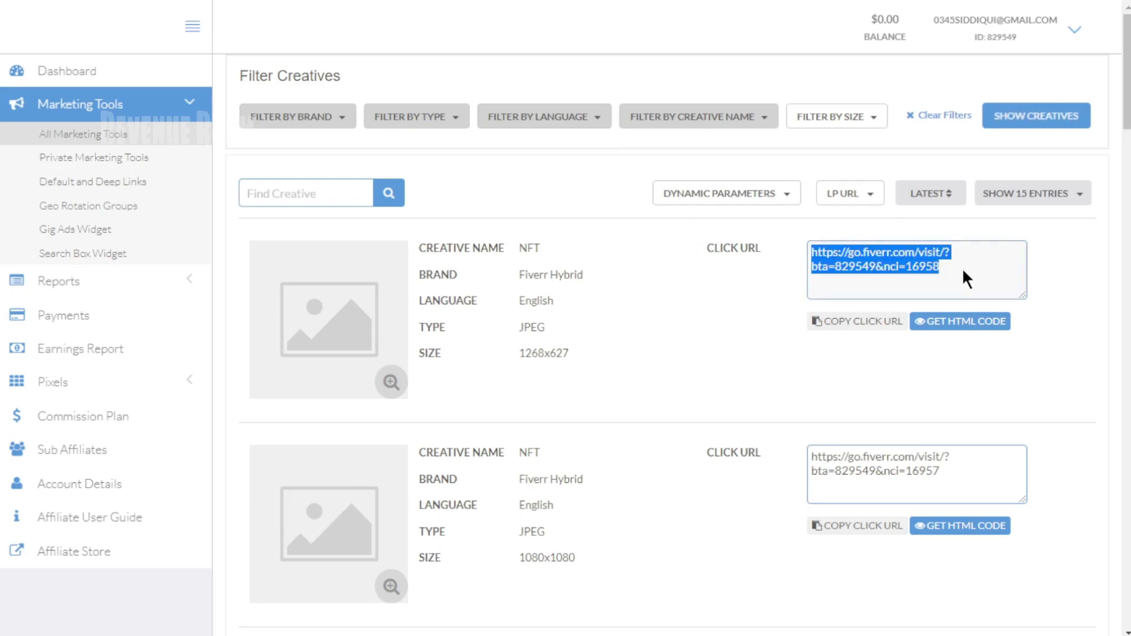
click(1086, 264)
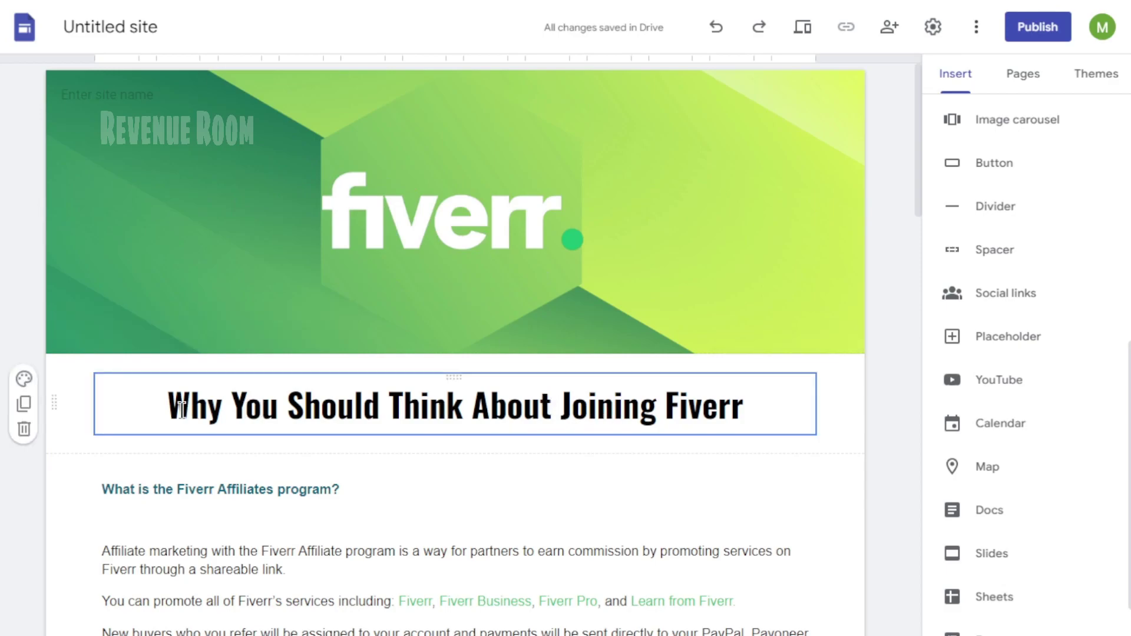
Change the text color of the heading "Why You Should Think About Joining Fiverr" to blue #0000ff
drag(747, 410, 154, 420)
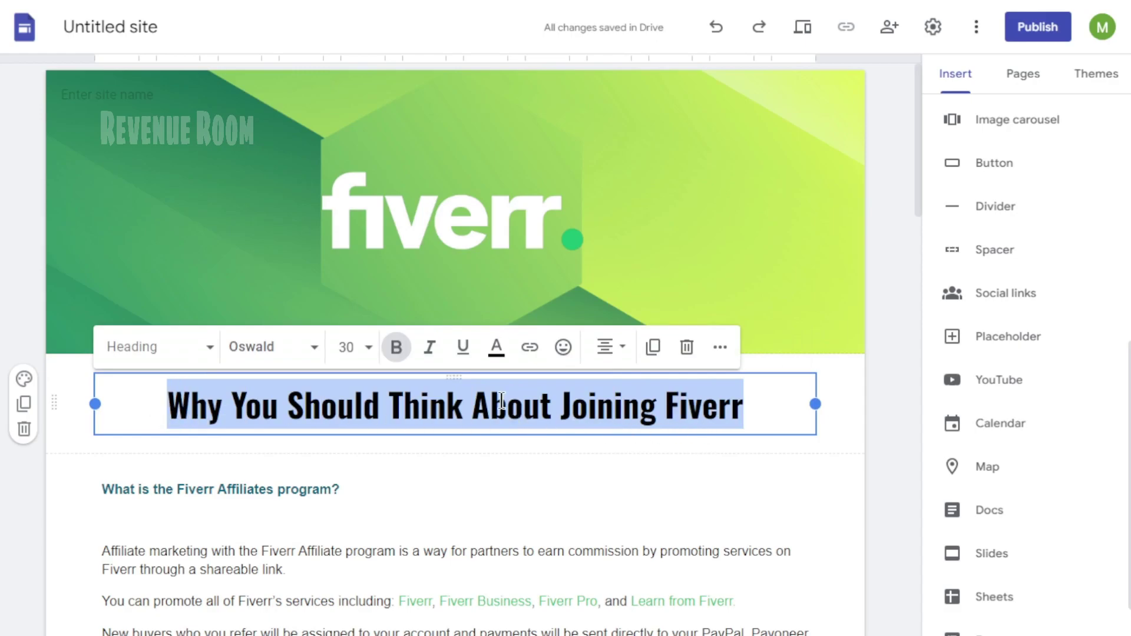
click(496, 361)
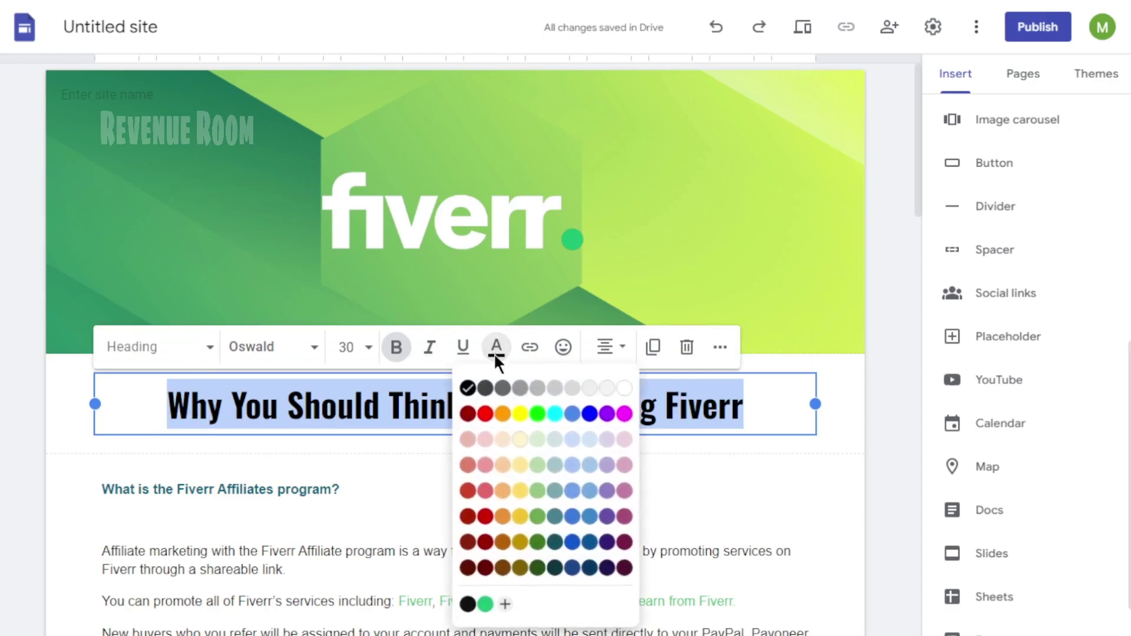
click(590, 412)
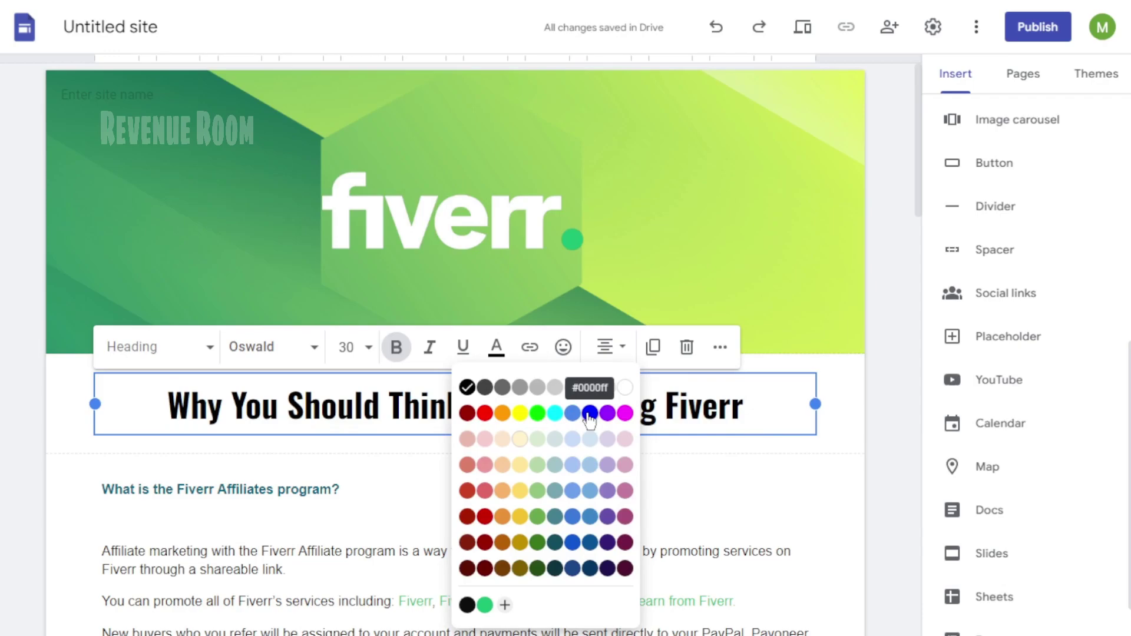
click(842, 370)
Review the Fiverr Affiliates question-and-answer sections from the heading down to the end of the page
scroll(838, 436, down, 5)
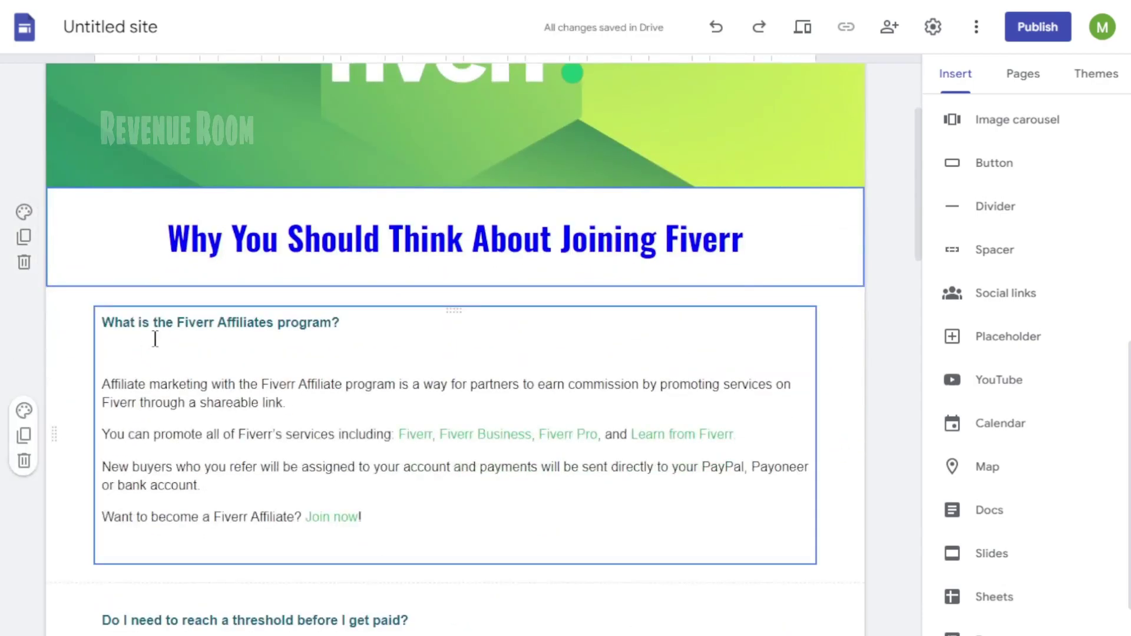
scroll(279, 383, down, 8)
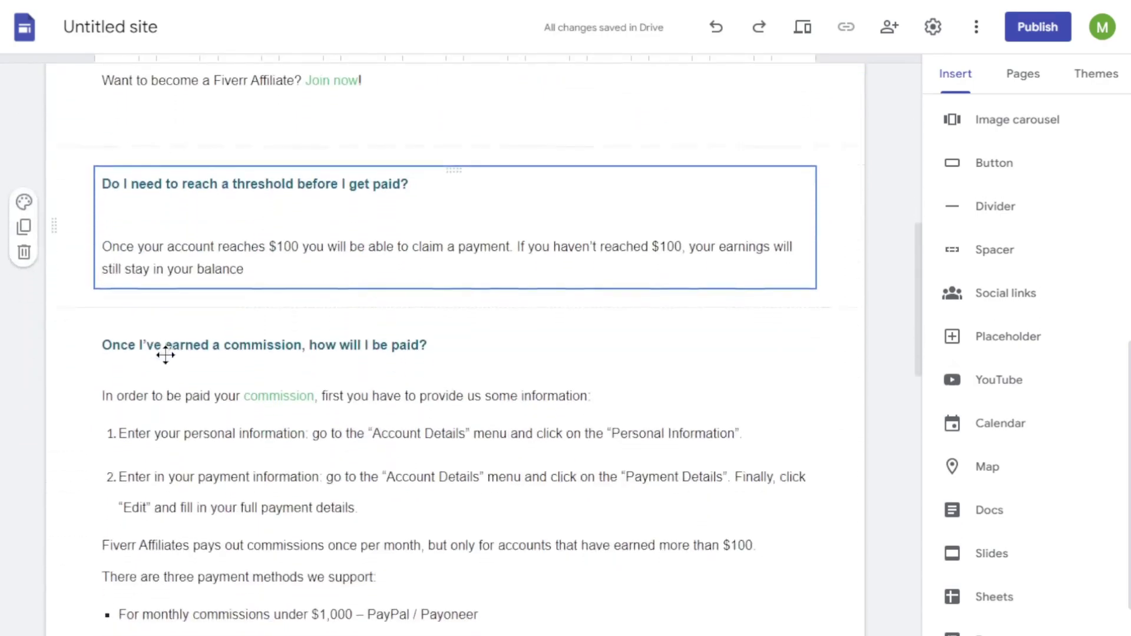
scroll(165, 355, down, 13)
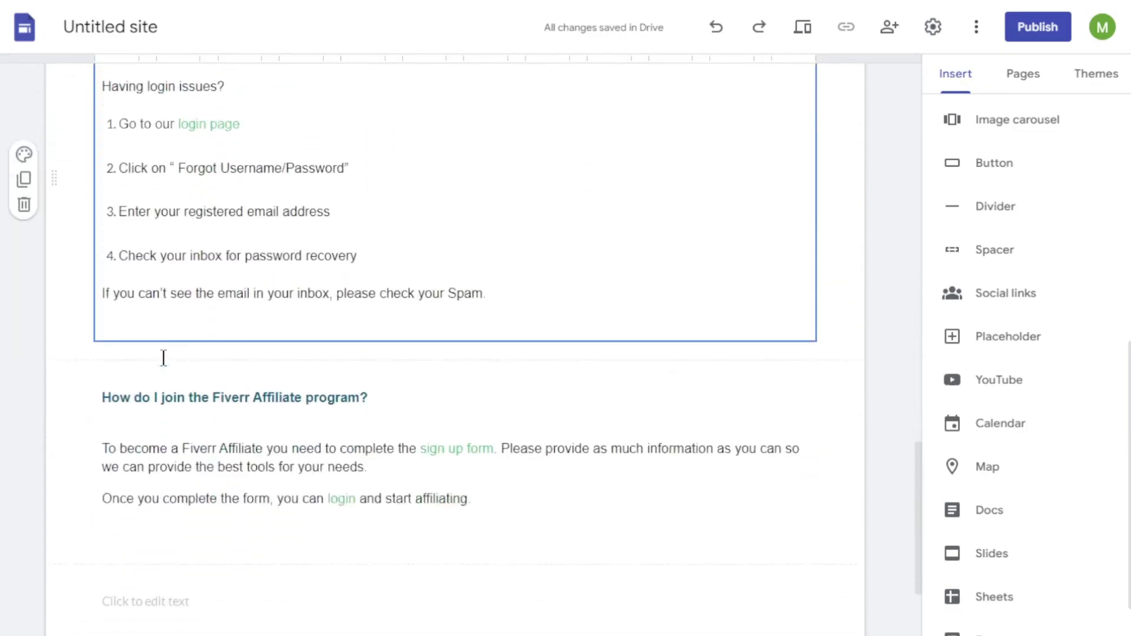
scroll(288, 368, up, 8)
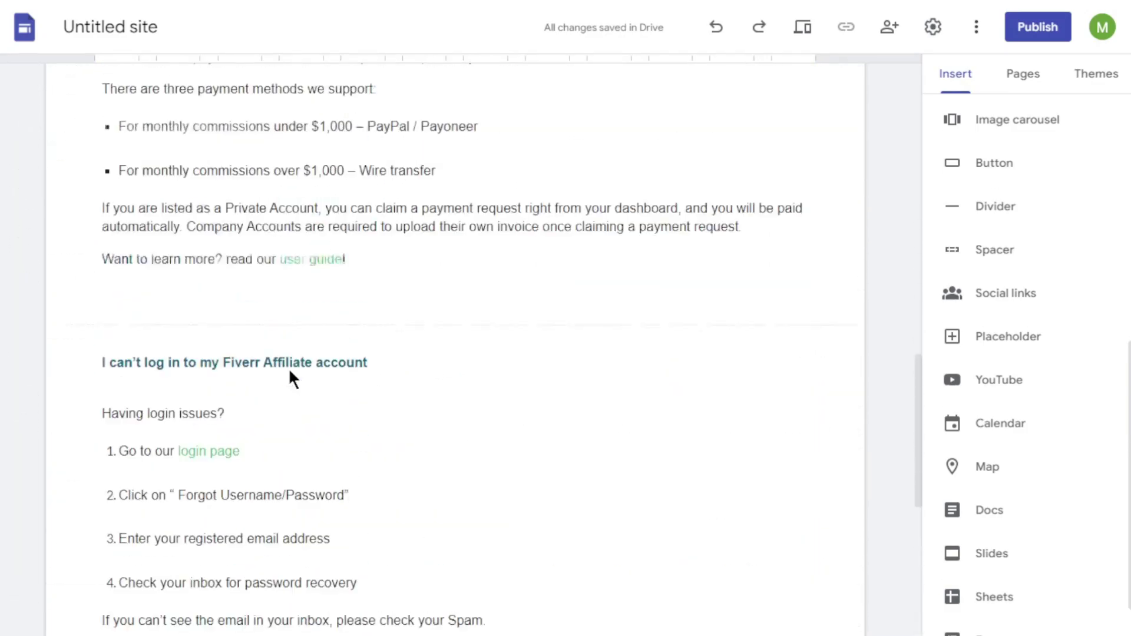
scroll(580, 333, down, 7)
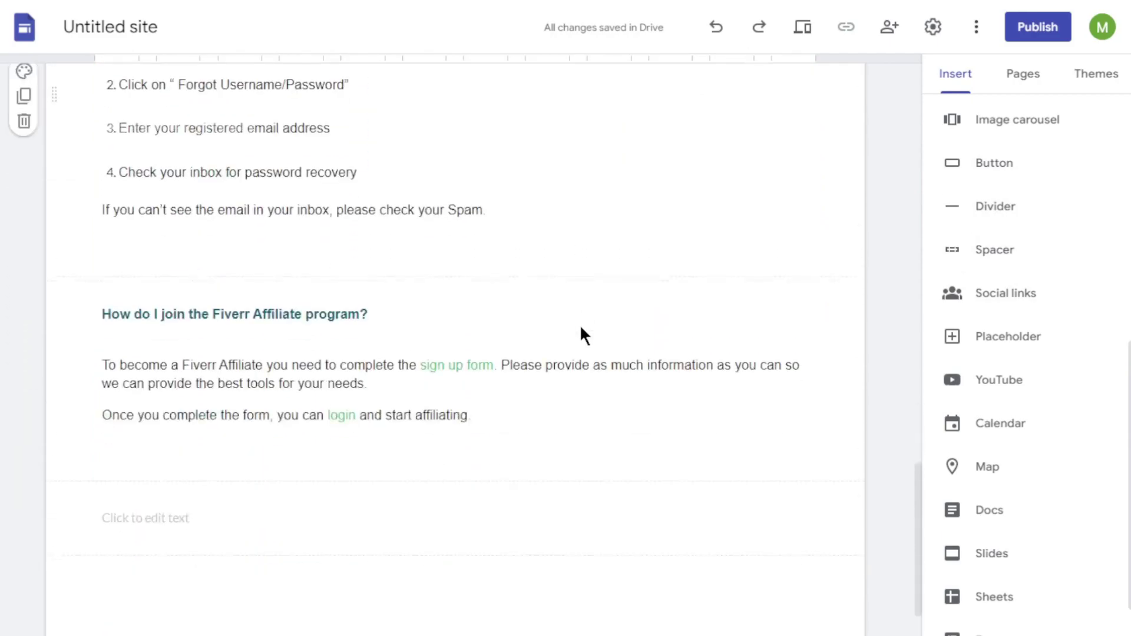
scroll(576, 341, up, 10)
scroll(575, 342, down, 15)
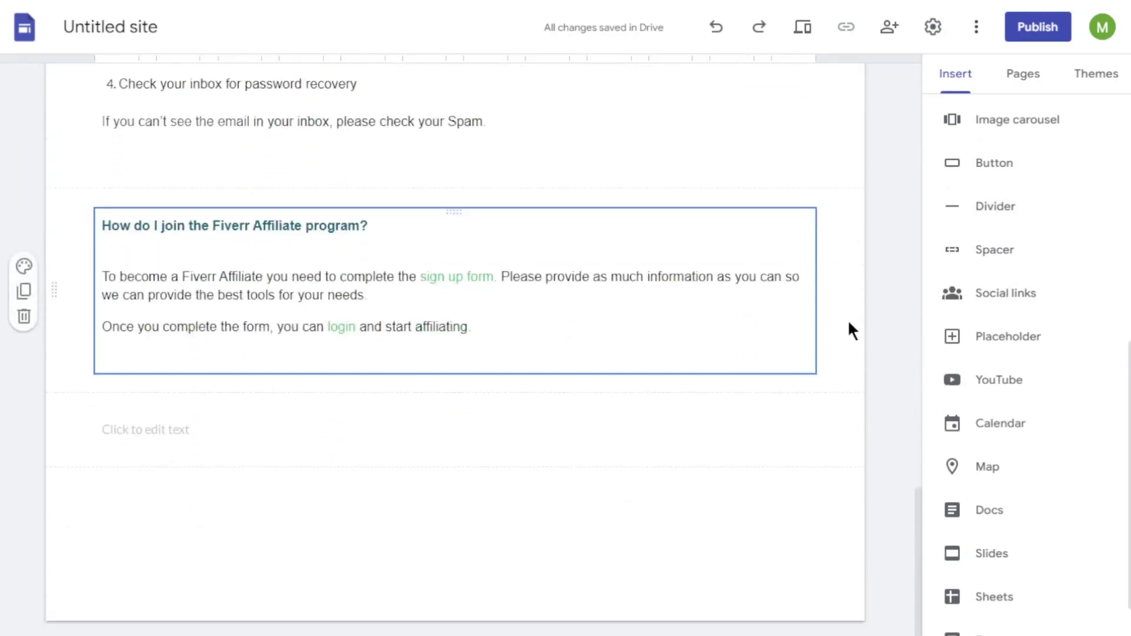
Insert a button named "sign up" at the end of the page, linked to the copied Fiverr affiliate URL
click(141, 429)
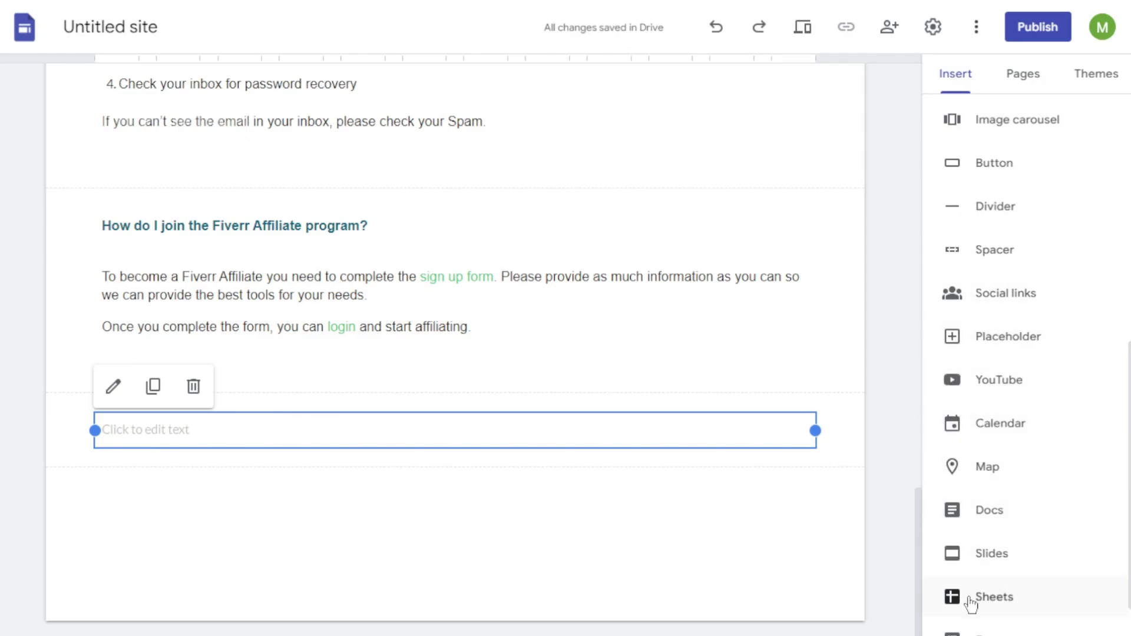
click(1006, 161)
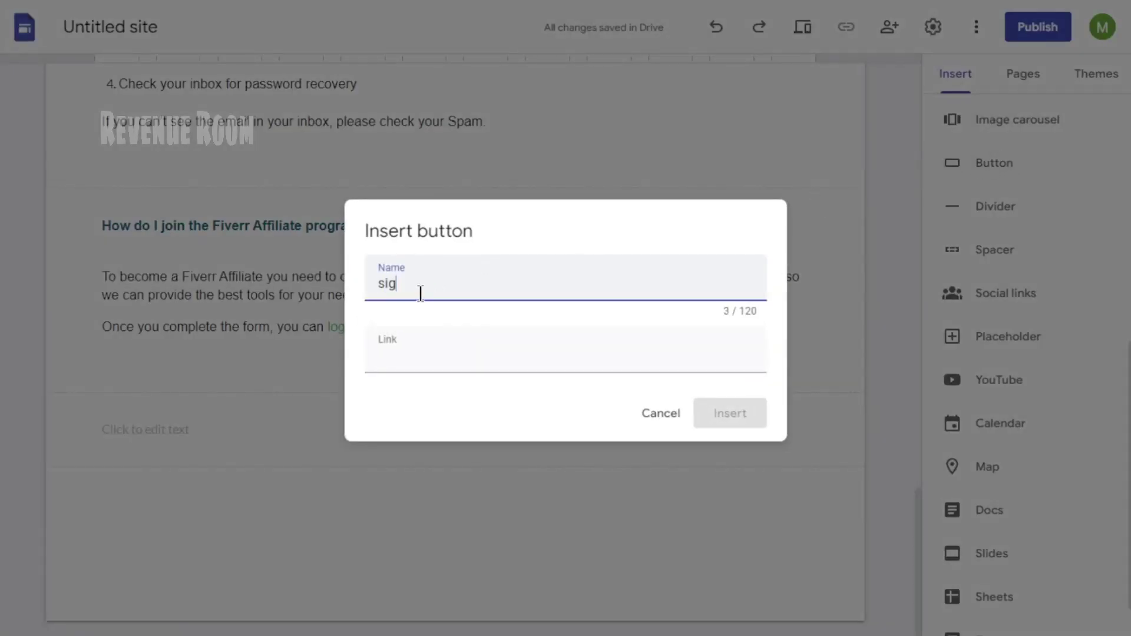
right_click(408, 355)
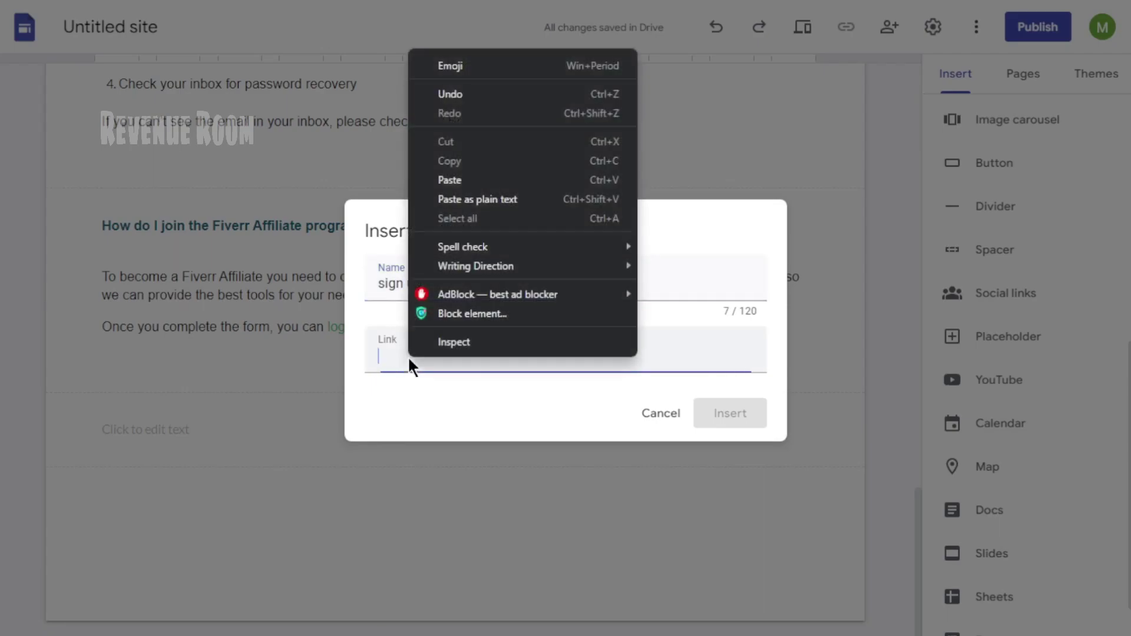
click(486, 176)
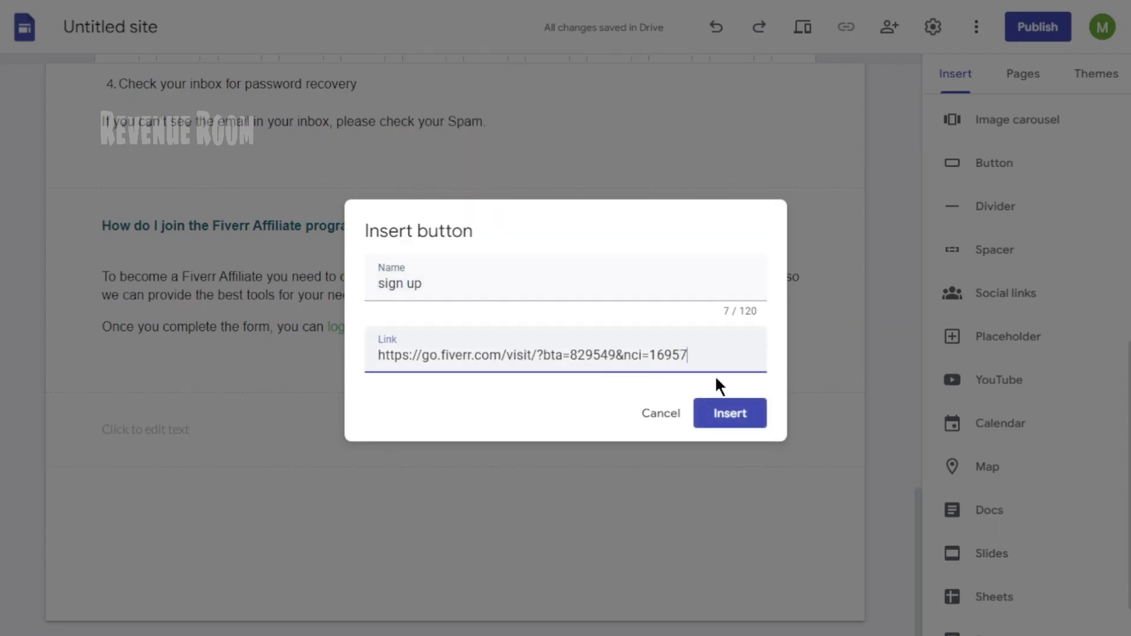
click(730, 414)
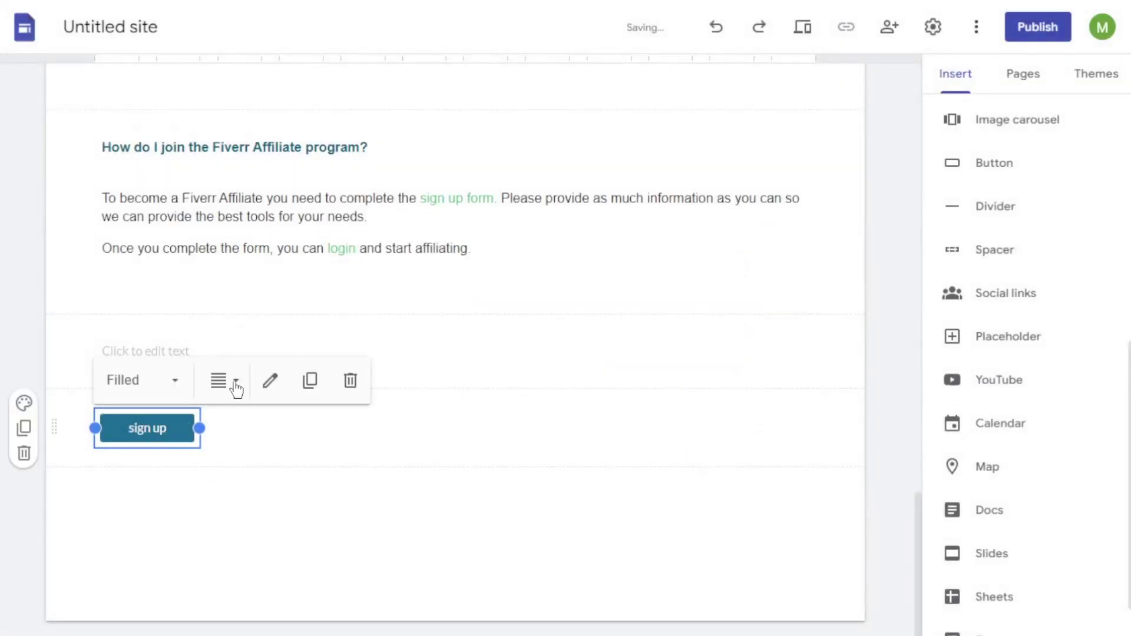
Center-align the sign up button within its box and delete the empty text section above it
click(236, 386)
click(232, 470)
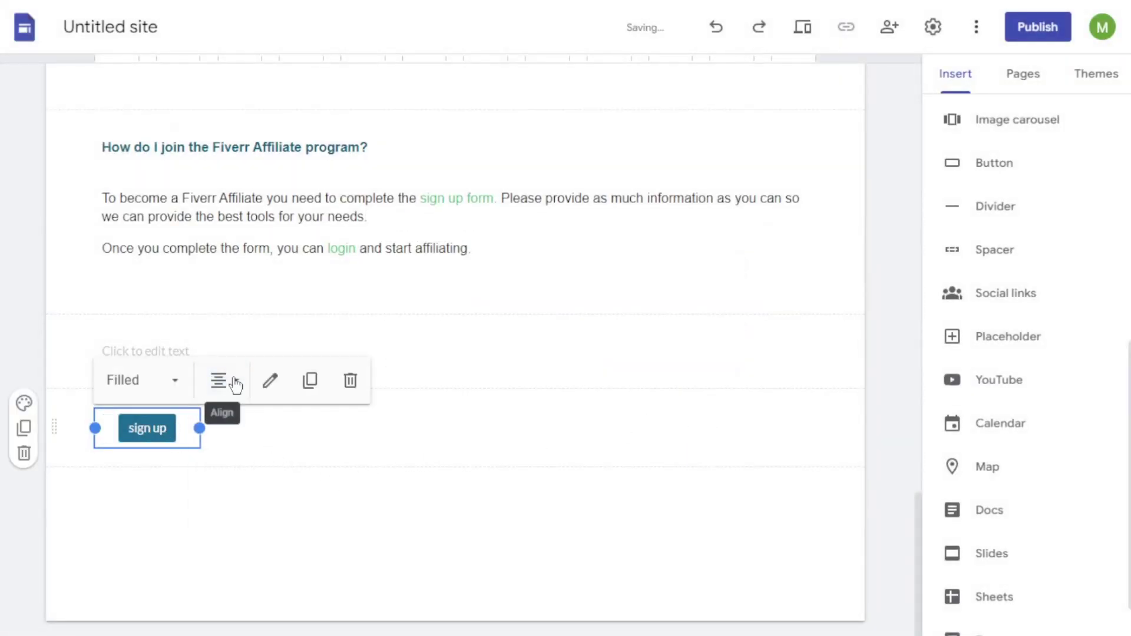
click(270, 455)
click(154, 339)
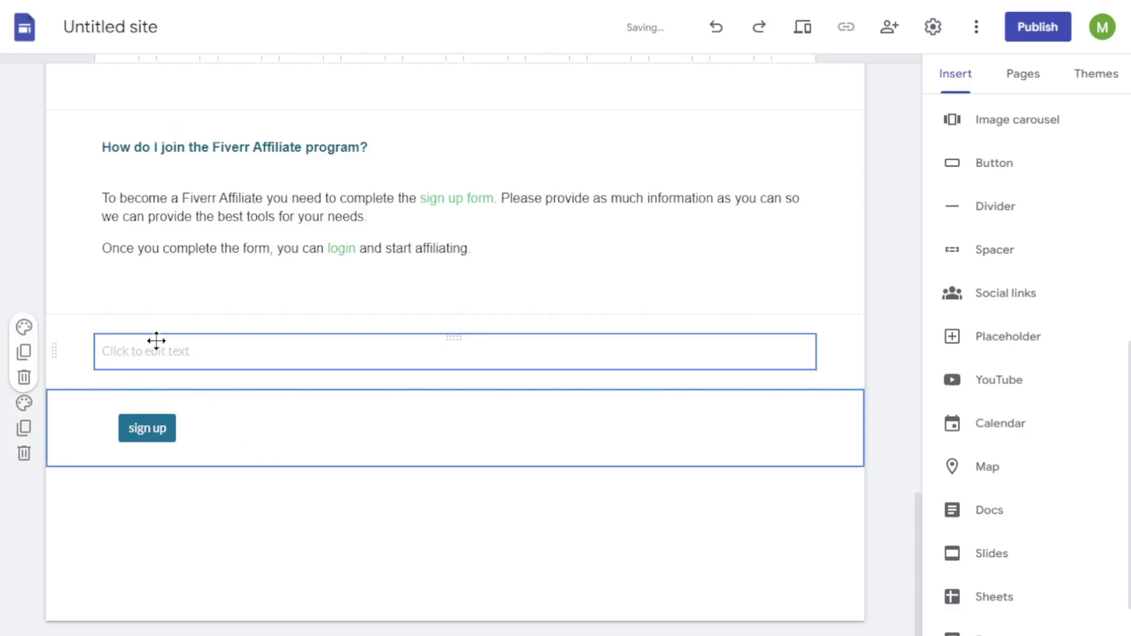
click(31, 376)
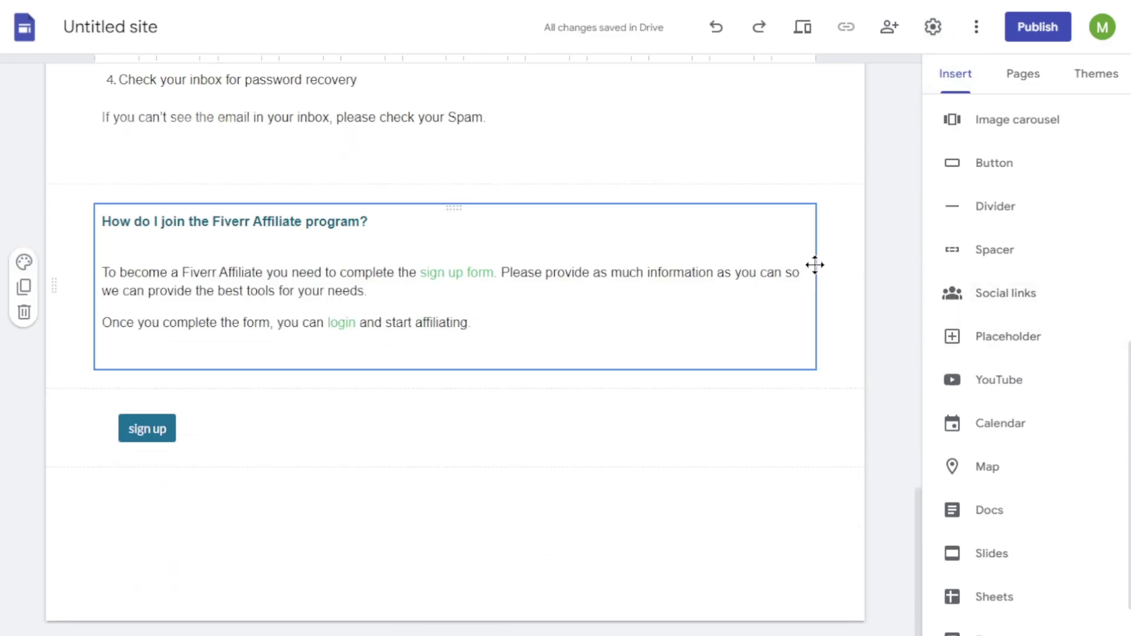
Publish the site to the web under the address fiverr-affiliate22
click(1039, 36)
right_click(377, 213)
click(446, 361)
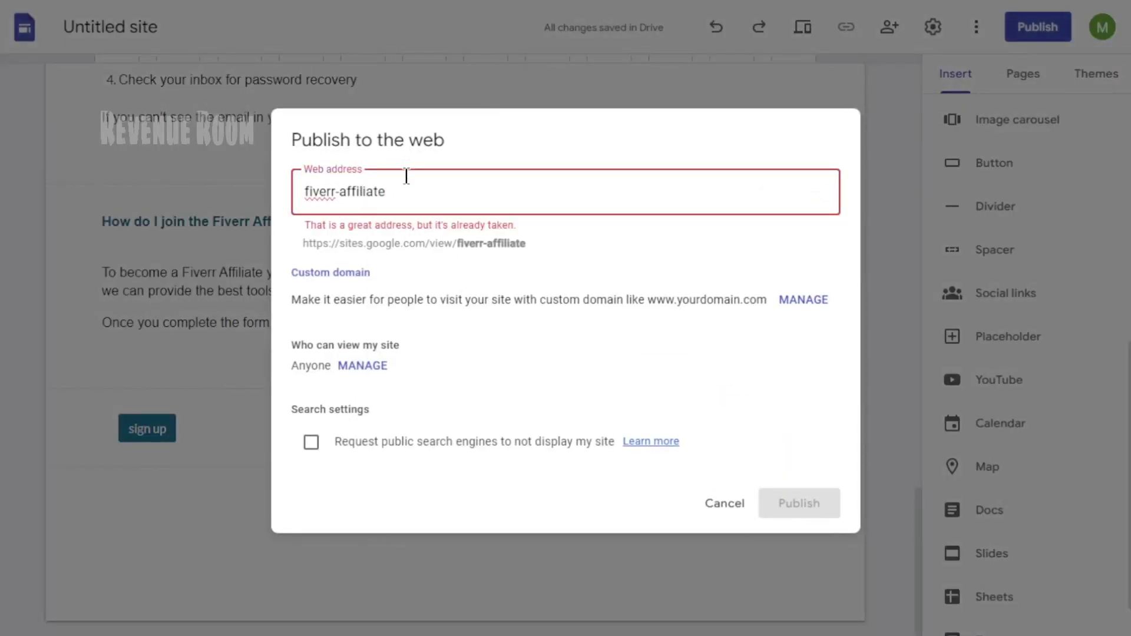
text(2)
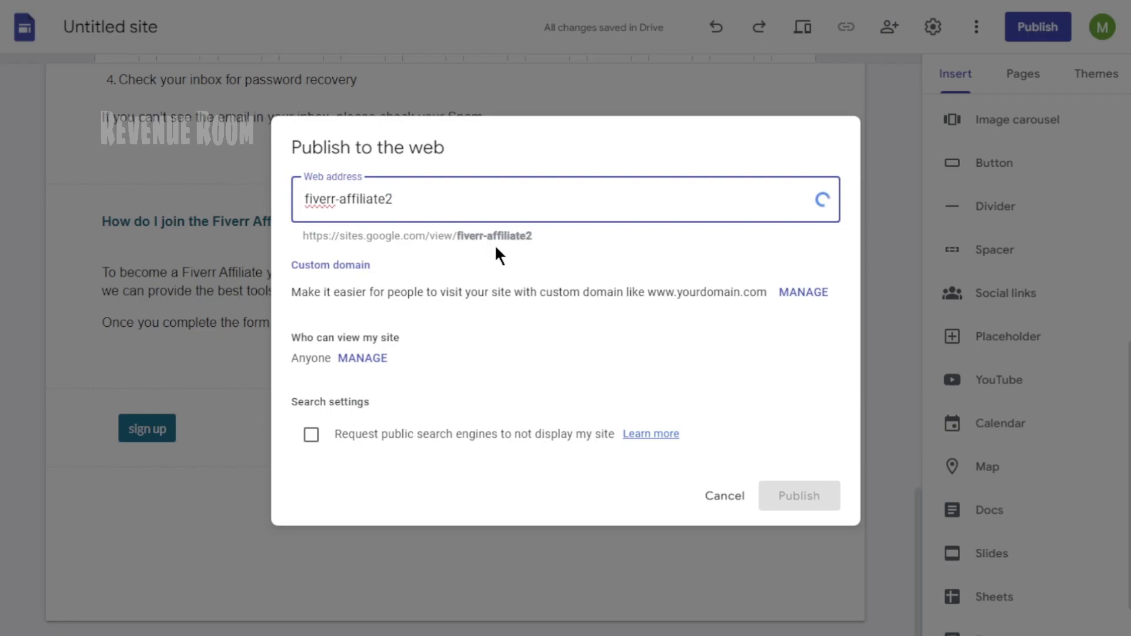
text(2)
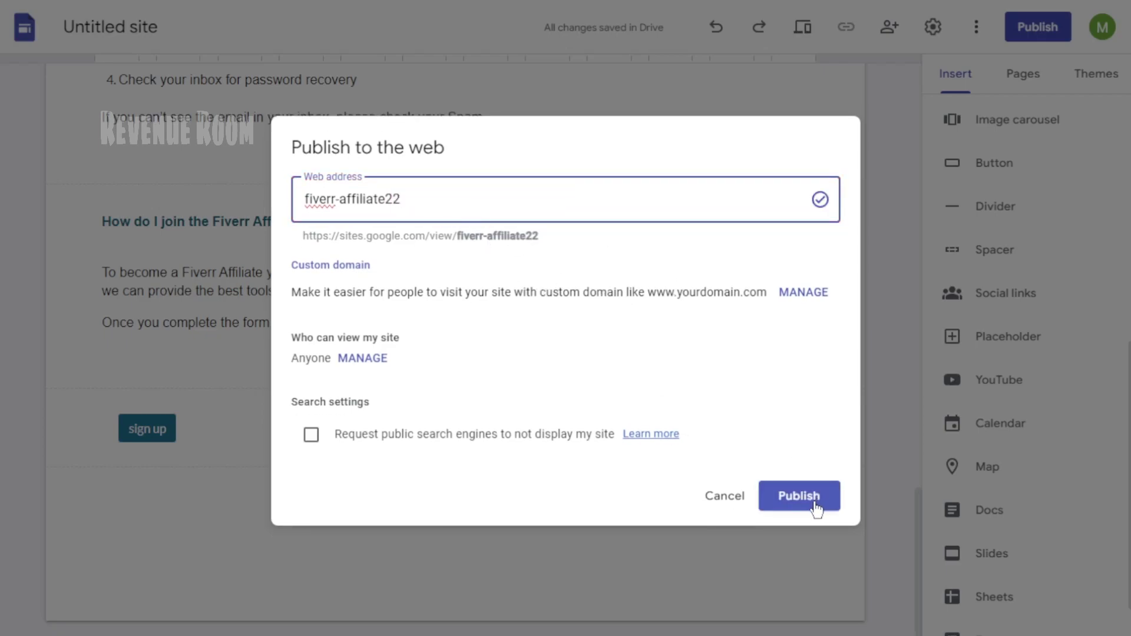
click(814, 503)
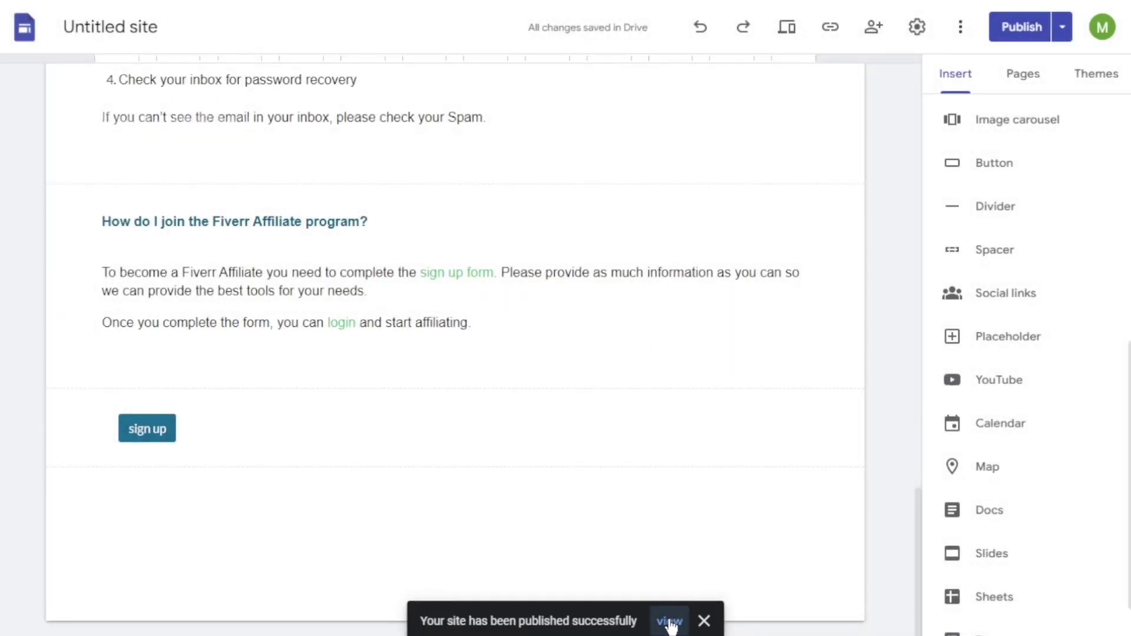
View the published site and follow its sign up button at the end of the page to test the affiliate link
click(670, 622)
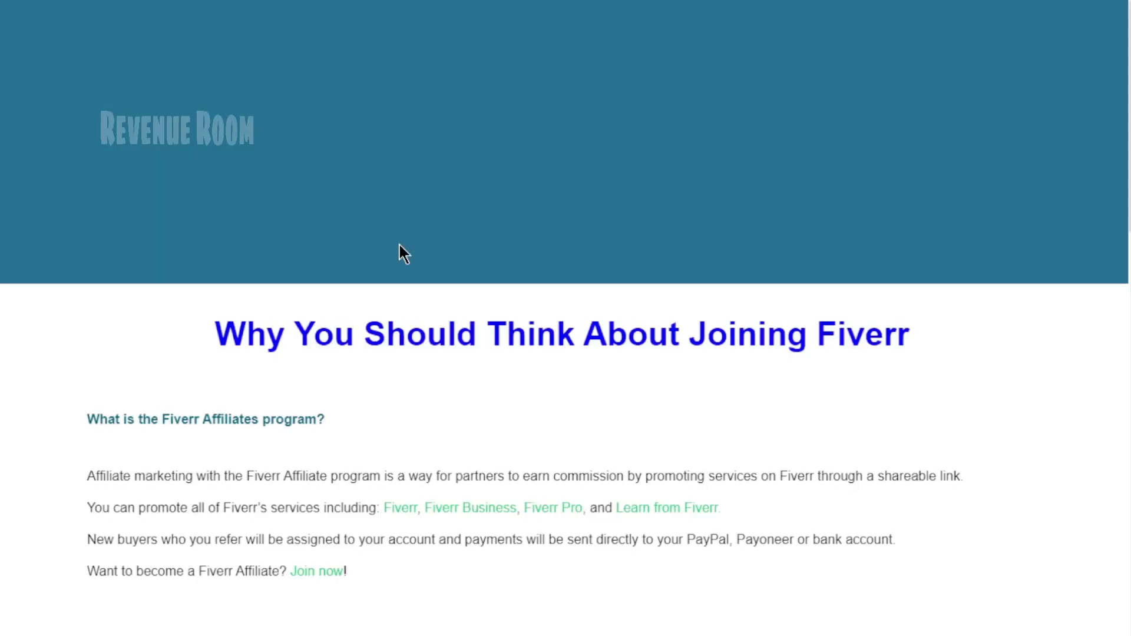
scroll(655, 376, down, 3)
scroll(656, 380, down, 15)
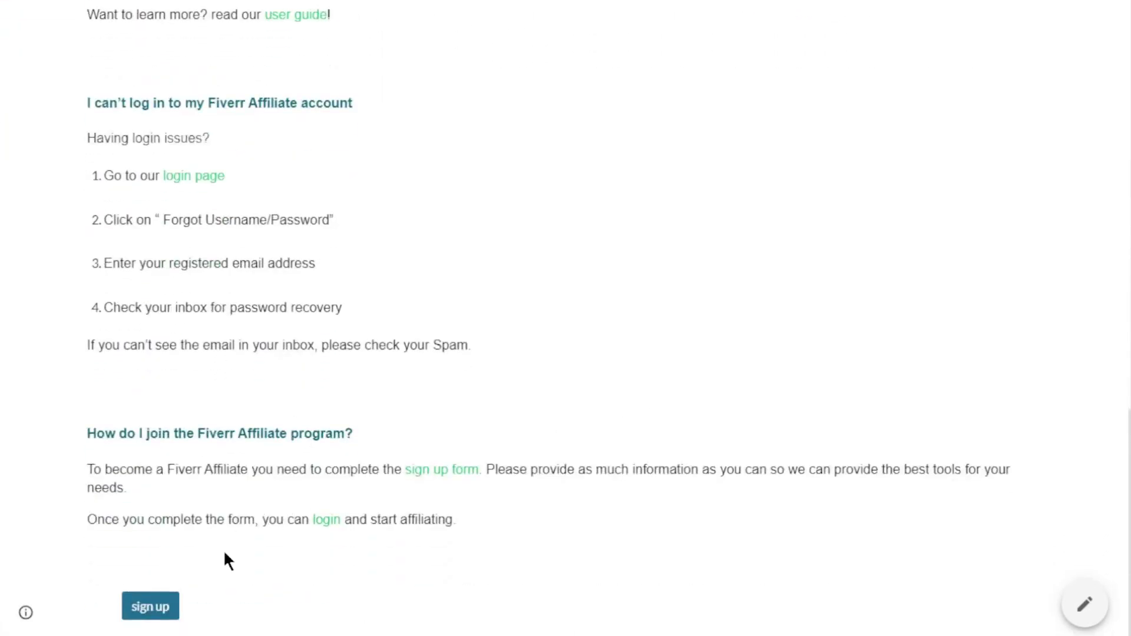
click(140, 608)
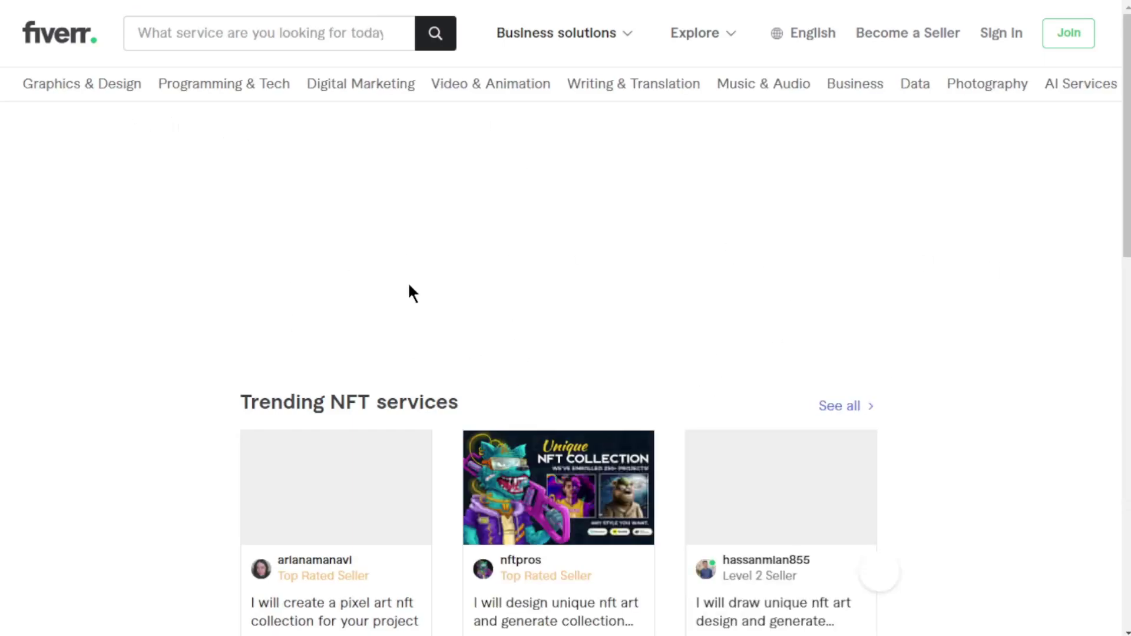
Look through the Fiverr NFT landing page from the trending services to the What is Fiverr section, dismissing the account creation dialog
scroll(807, 295, down, 3)
scroll(777, 312, down, 4)
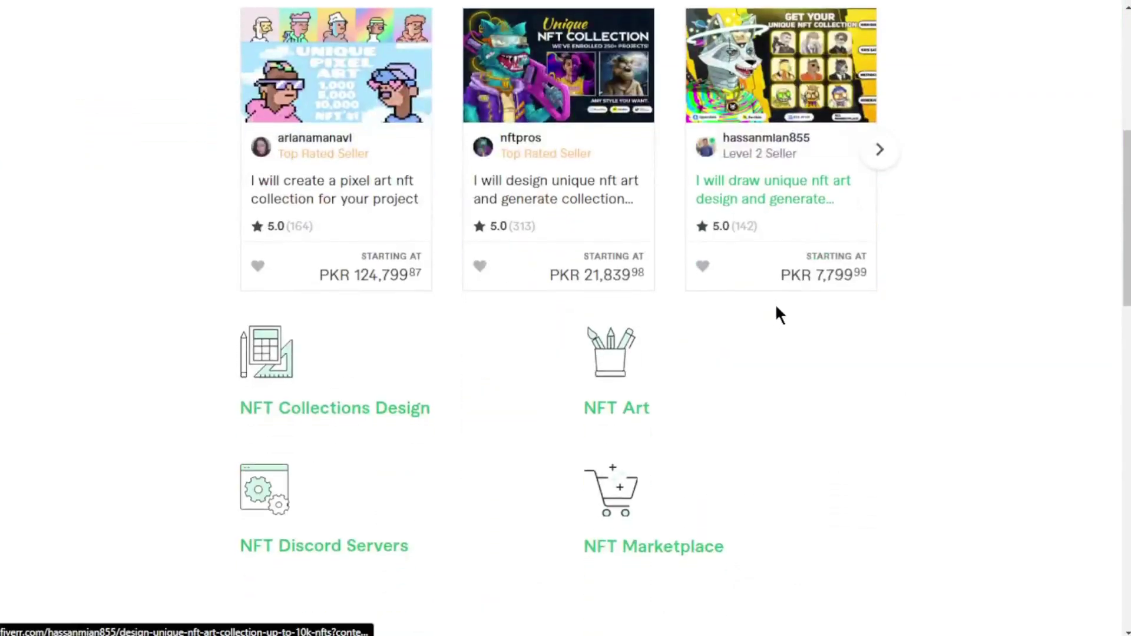
scroll(775, 314, up, 3)
scroll(777, 315, down, 1)
scroll(777, 315, down, 12)
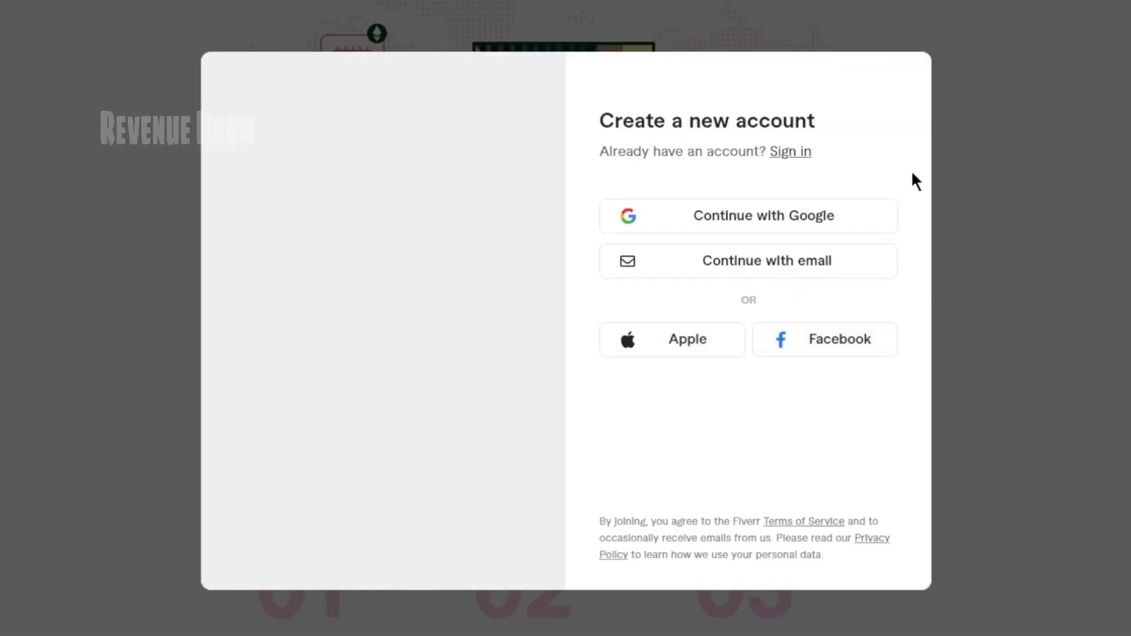
click(1021, 178)
scroll(816, 372, down, 15)
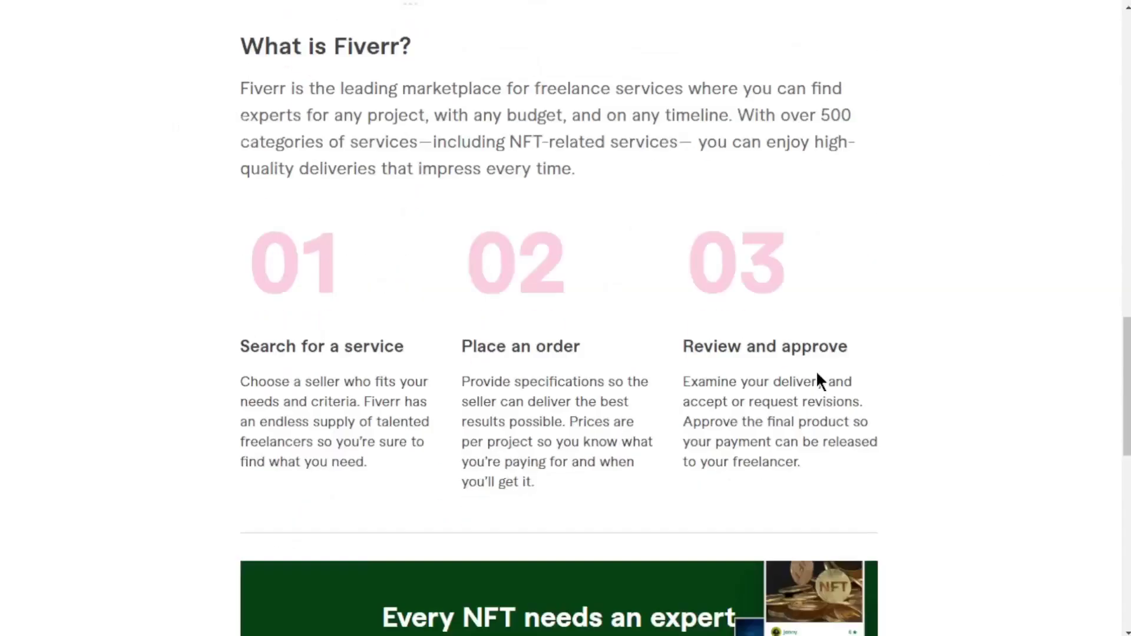
scroll(816, 373, up, 18)
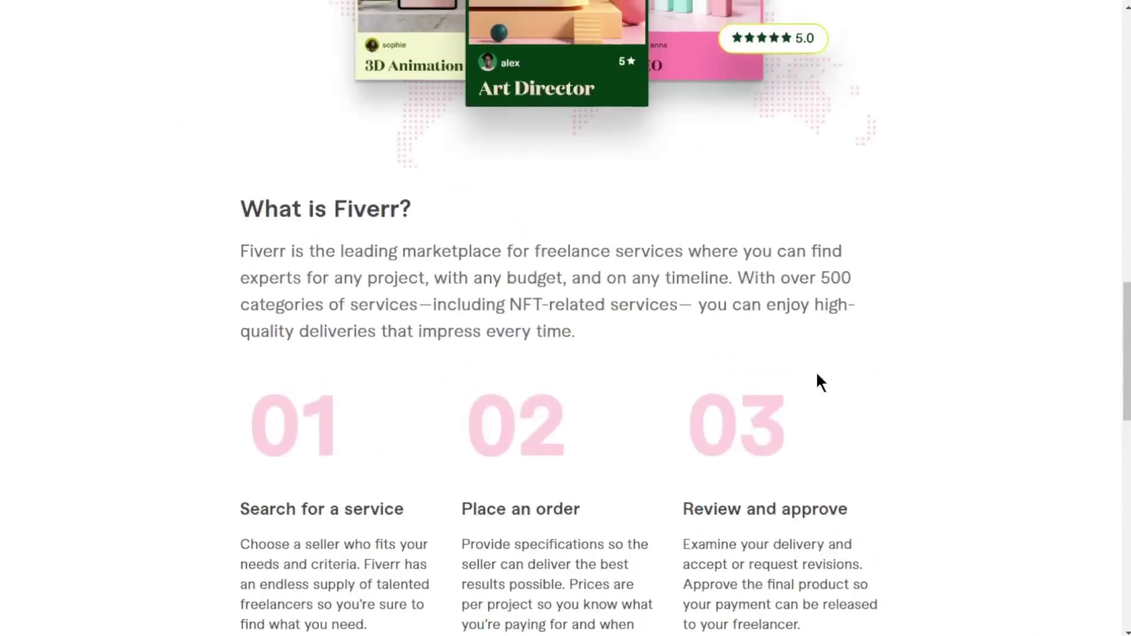
scroll(824, 383, up, 8)
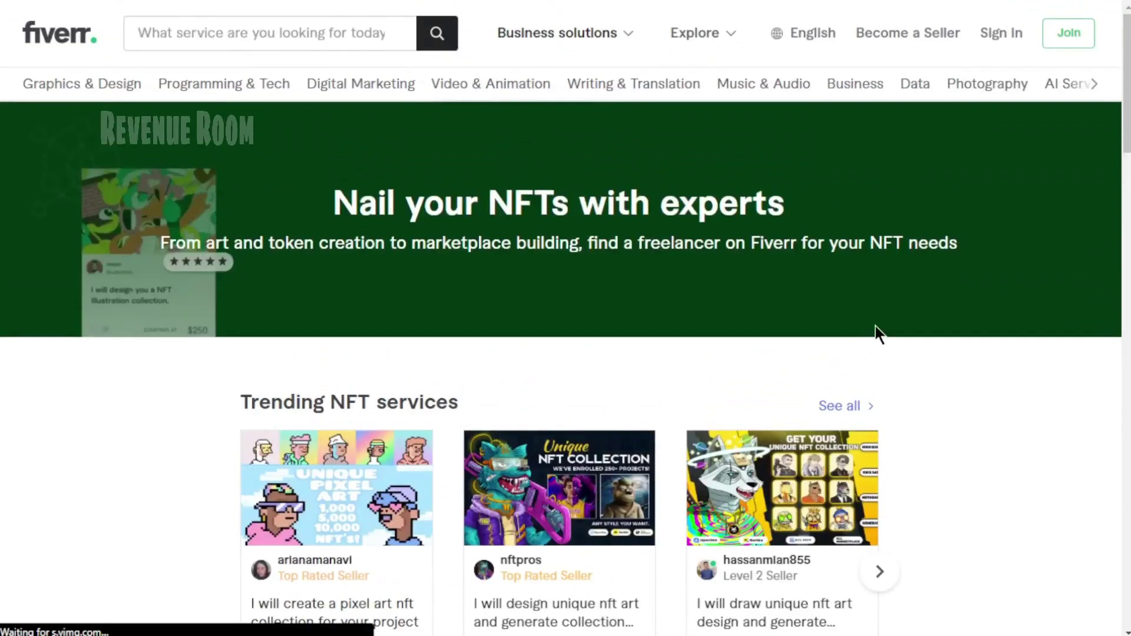
Browse forward through the Trending NFT services carousel to its last set of services
scroll(665, 371, down, 5)
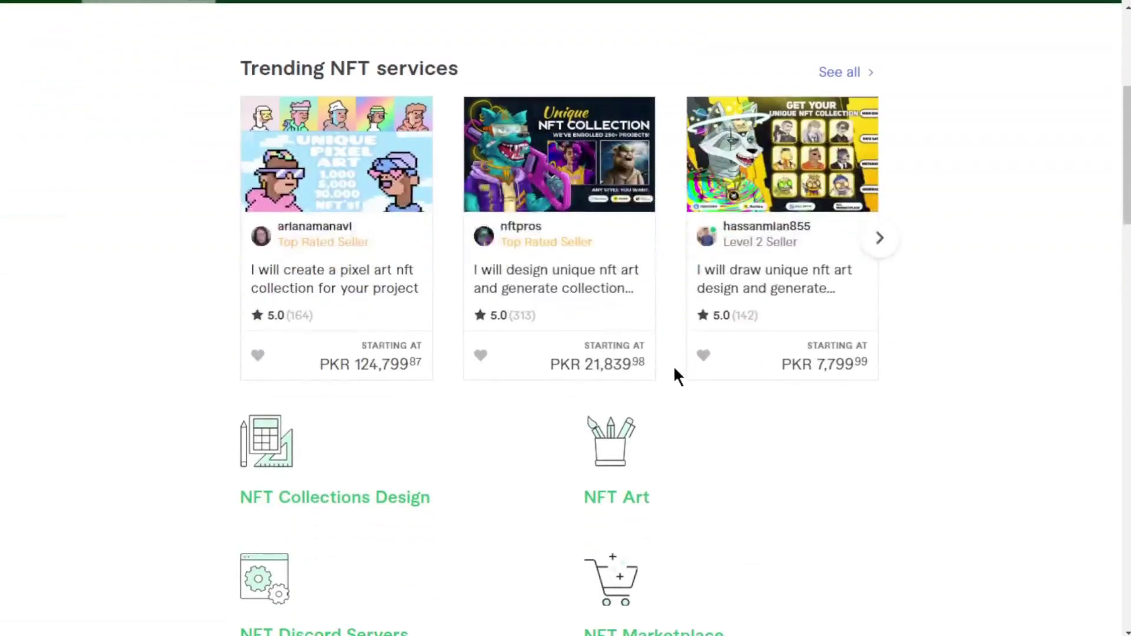
click(879, 238)
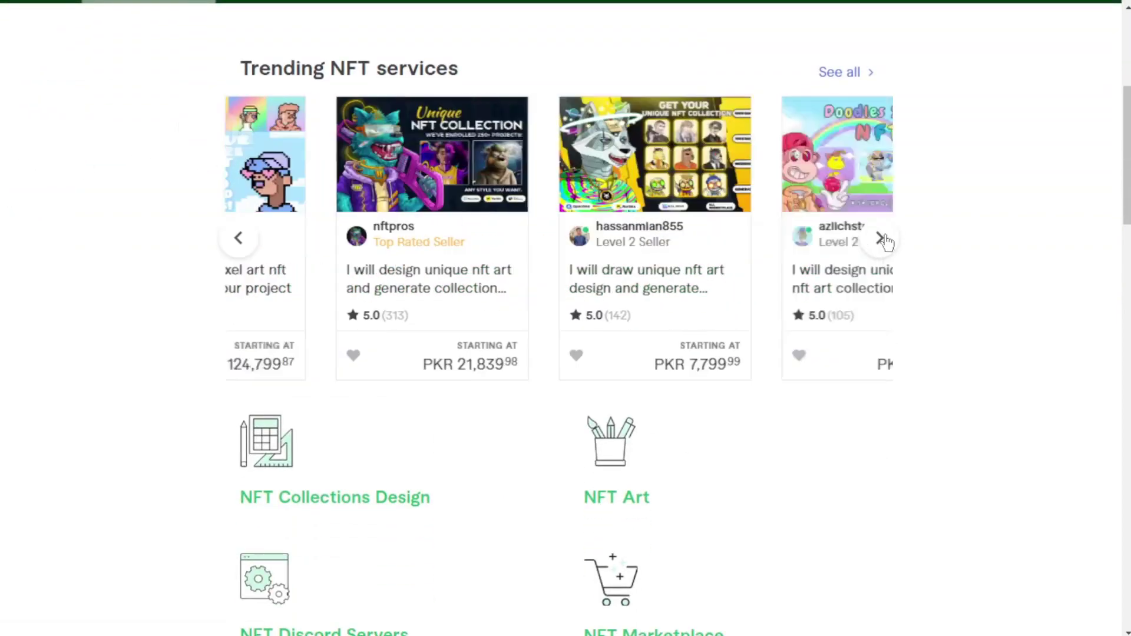
click(881, 239)
click(882, 239)
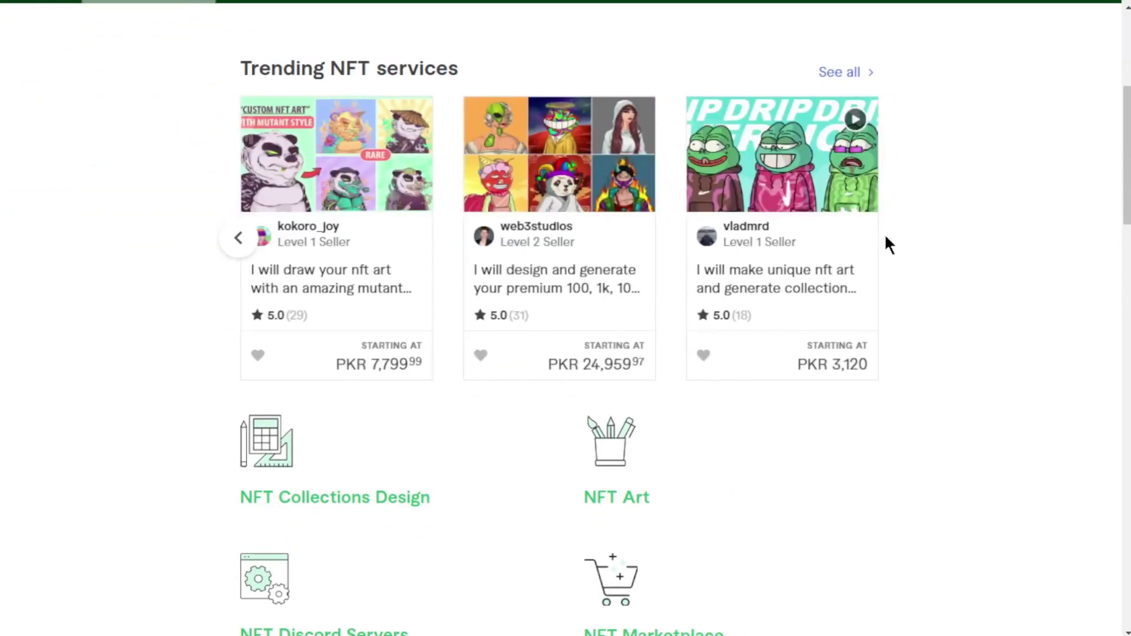
Look over the NFT service categories again and move the Trending NFT services carousel back one set
scroll(935, 389, up, 5)
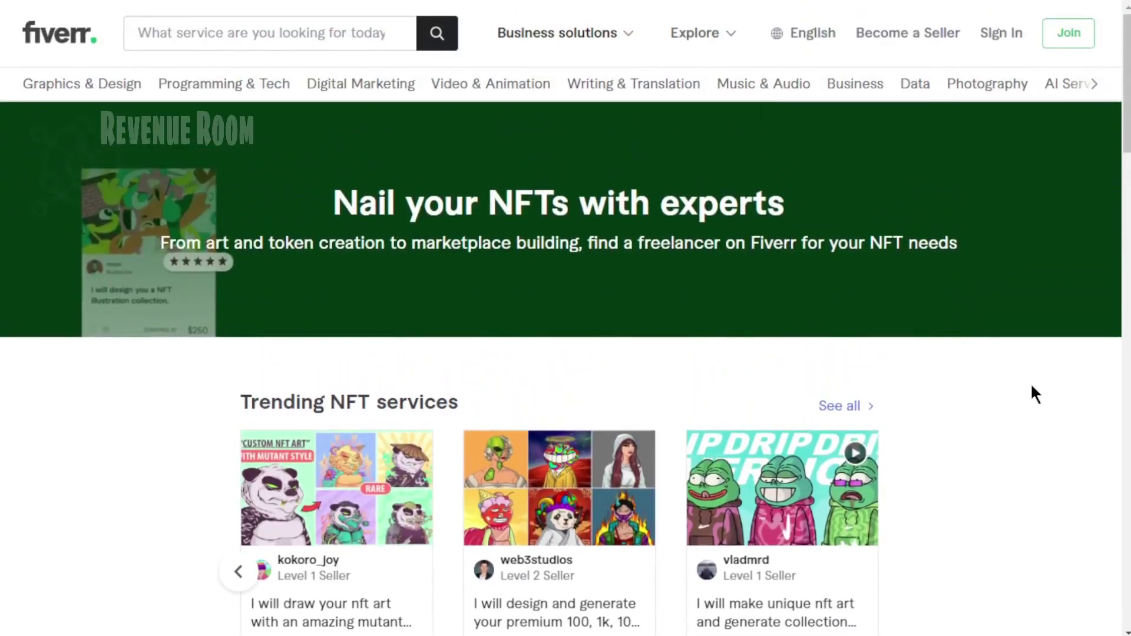
scroll(1031, 387, down, 10)
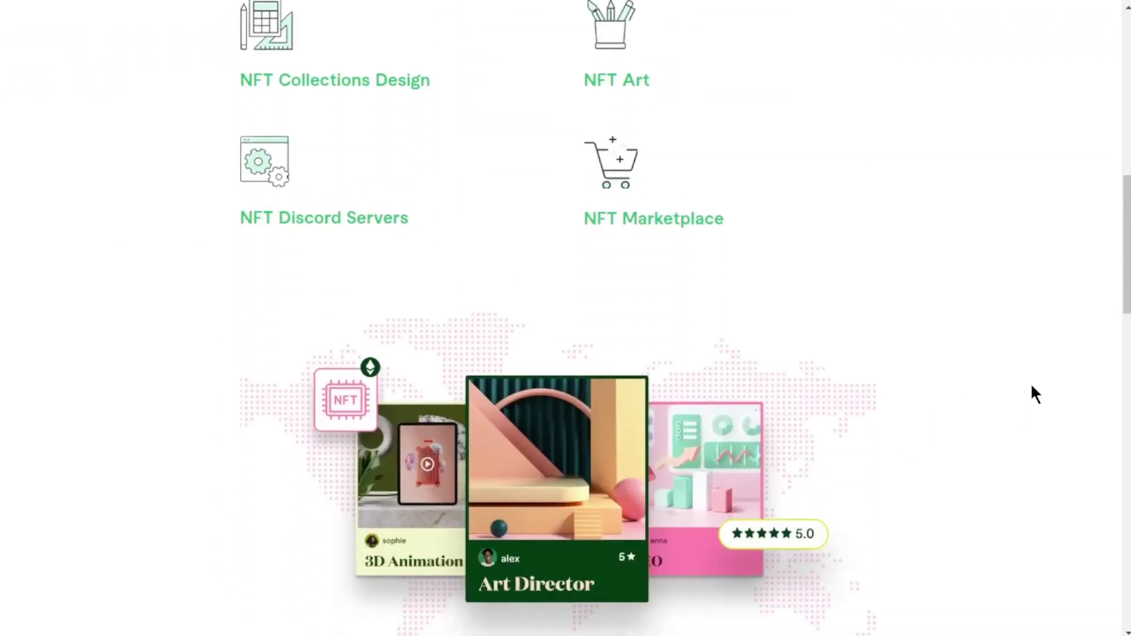
scroll(1031, 387, down, 3)
scroll(1031, 386, up, 8)
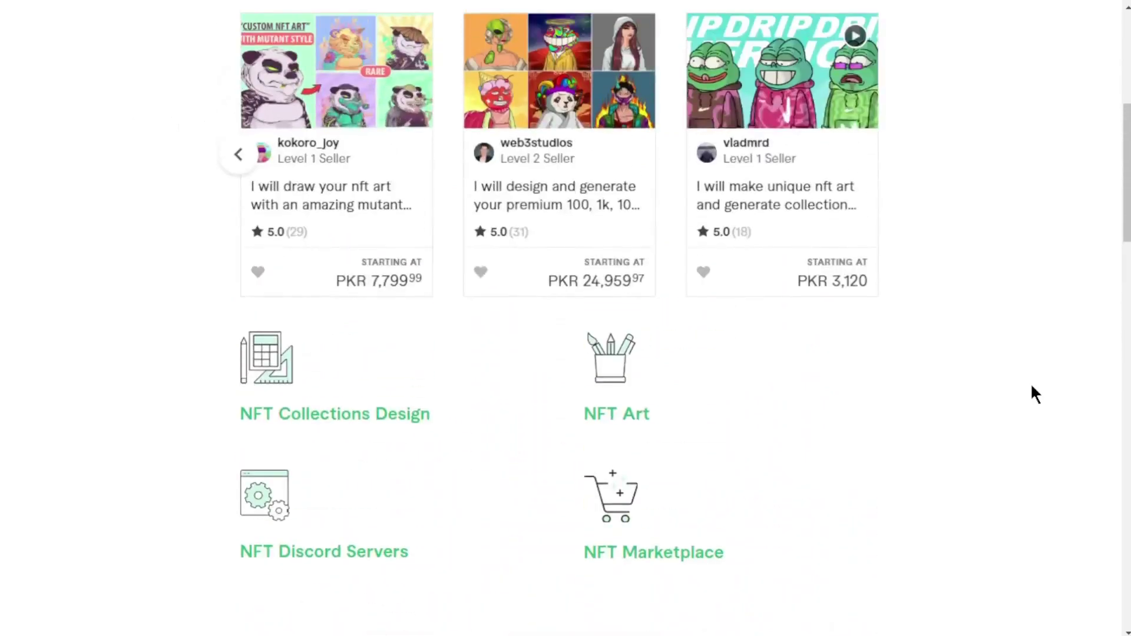
scroll(1035, 394, up, 5)
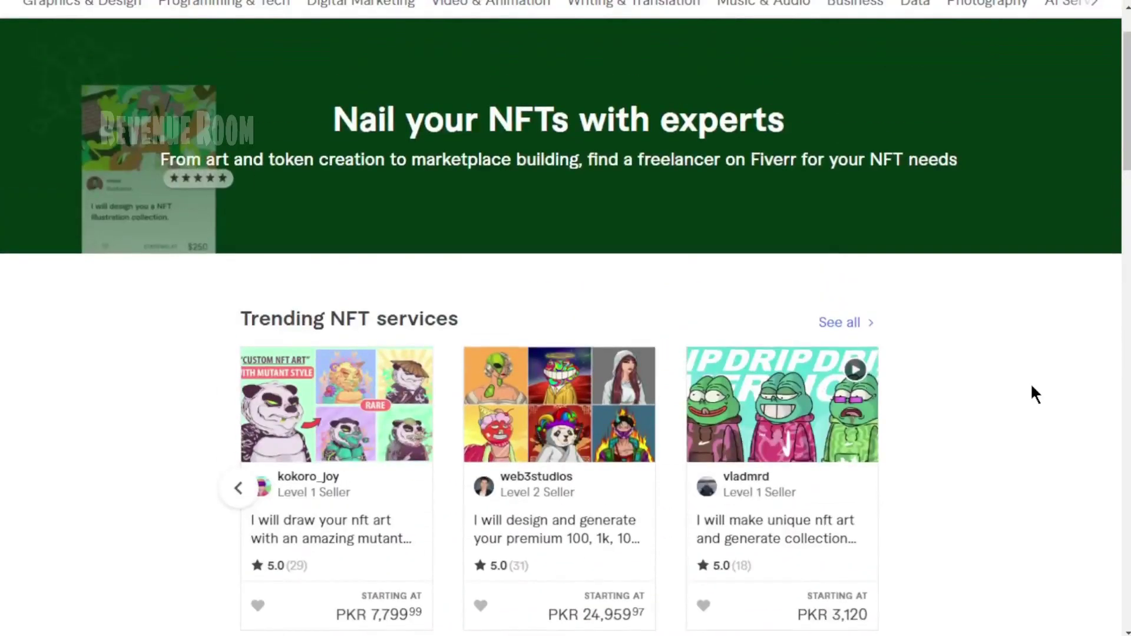
click(220, 494)
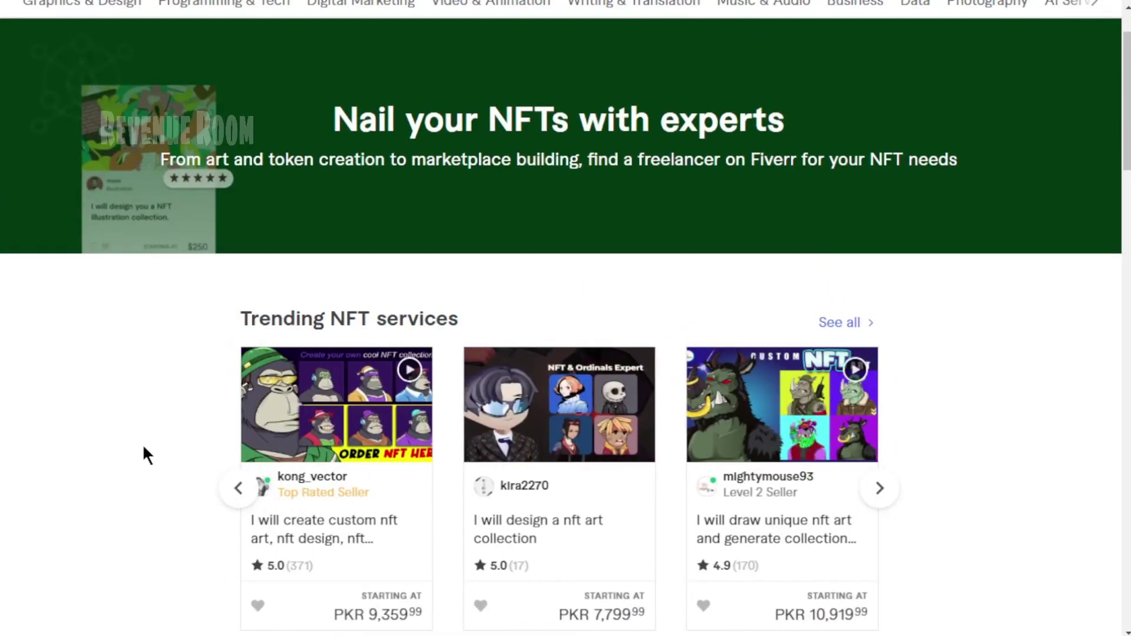